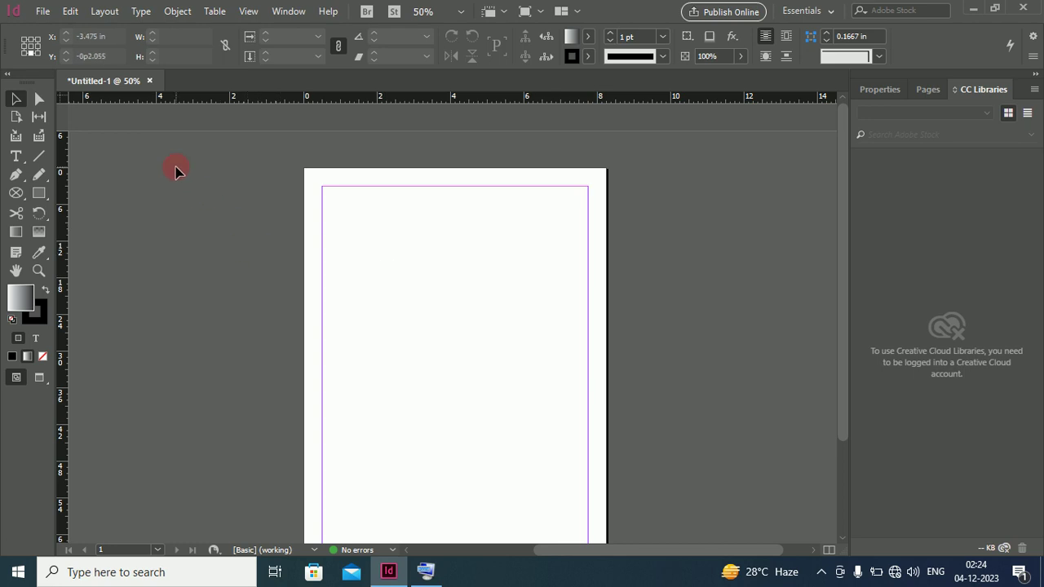
Create a new document from the A4 print preset with the units set to inches.
left_click(44, 13)
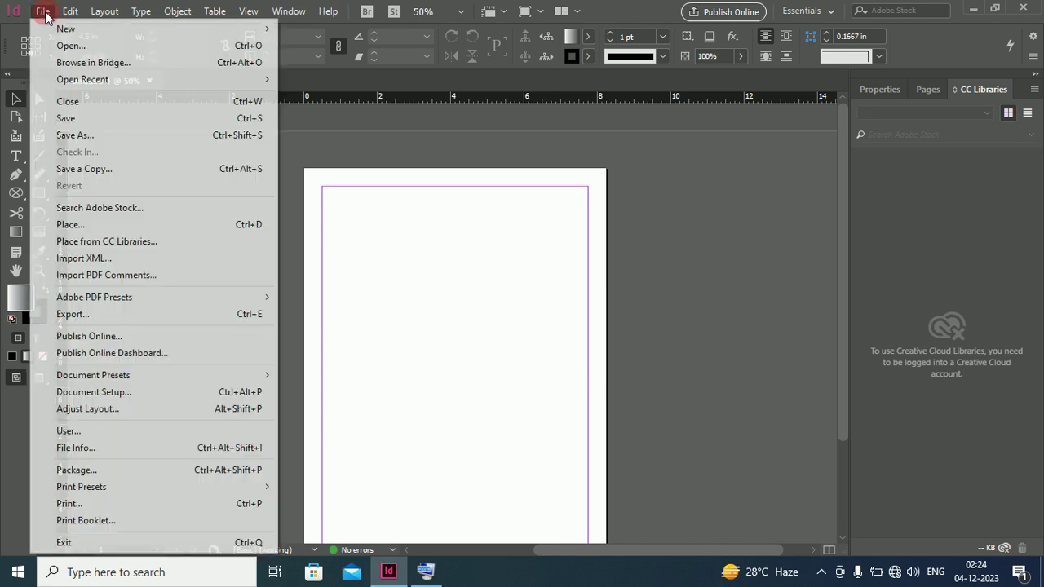
mouse_move(72, 36)
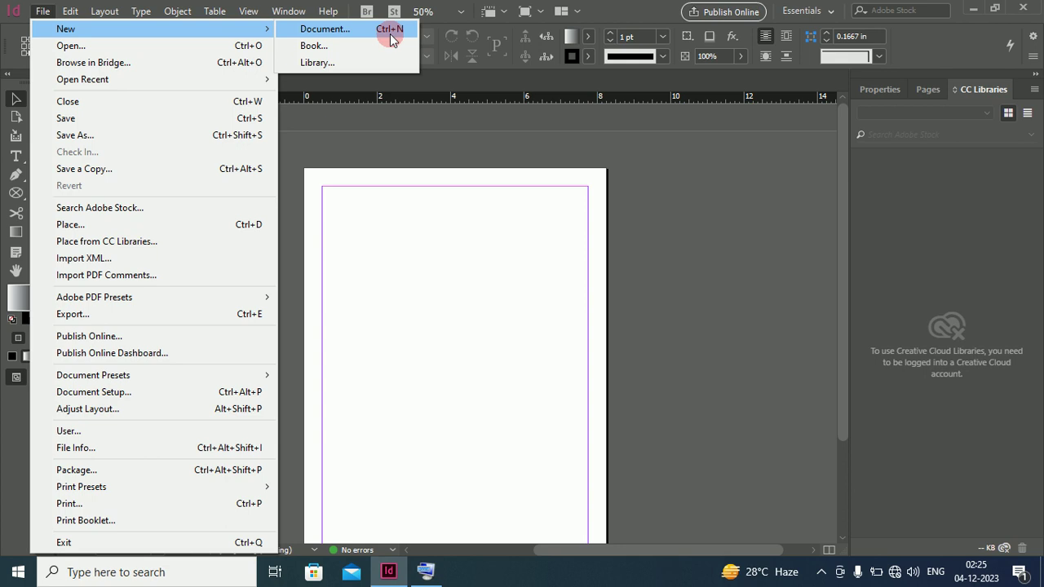
left_click(338, 34)
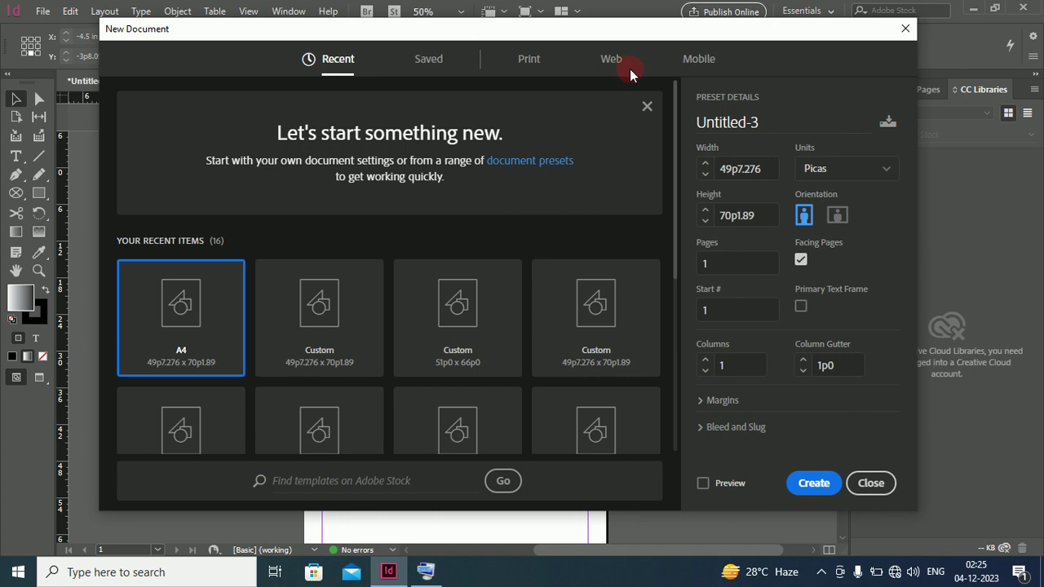
left_click(528, 65)
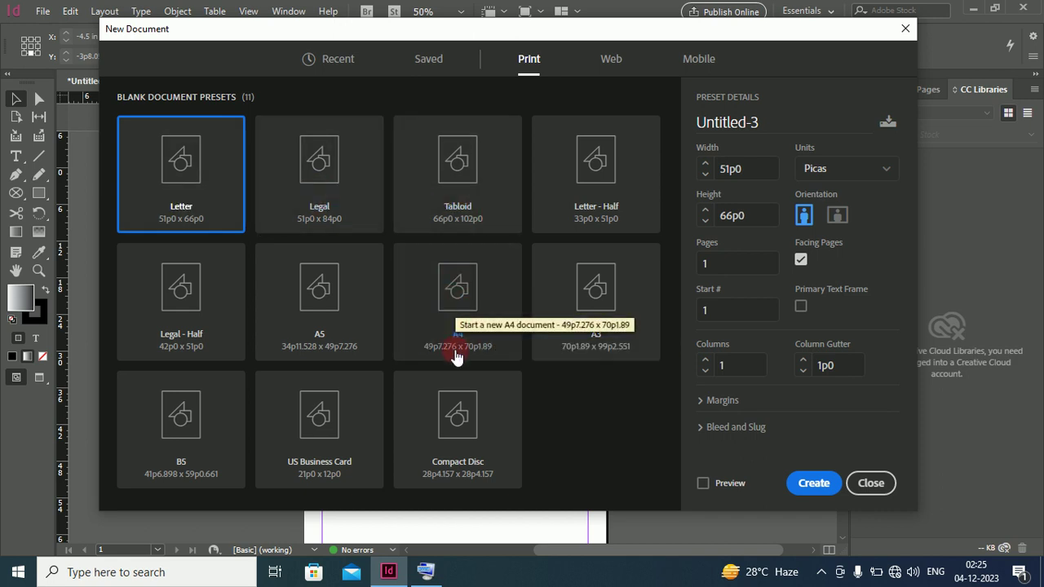
left_click(469, 308)
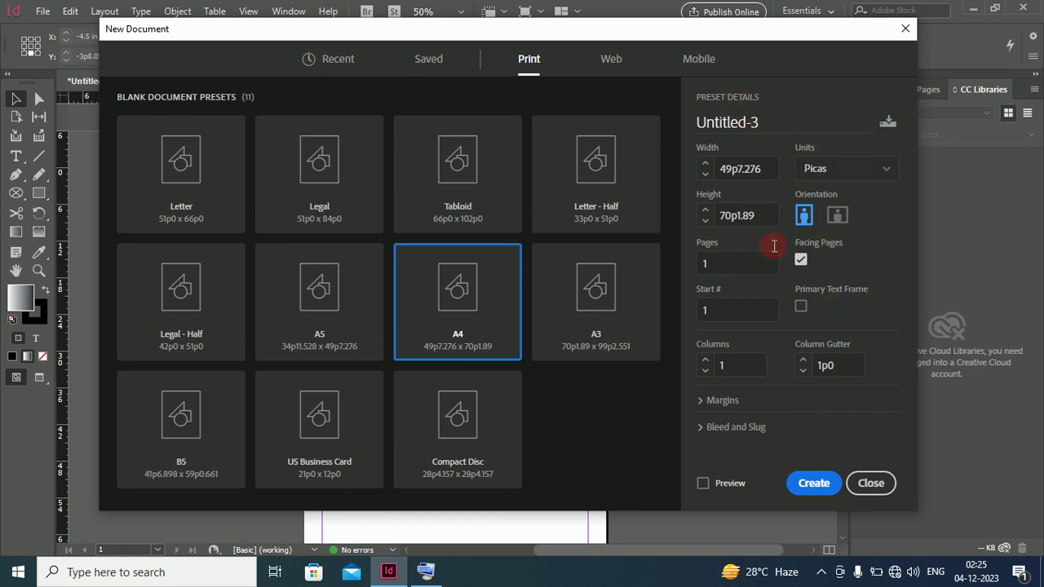
left_click(821, 175)
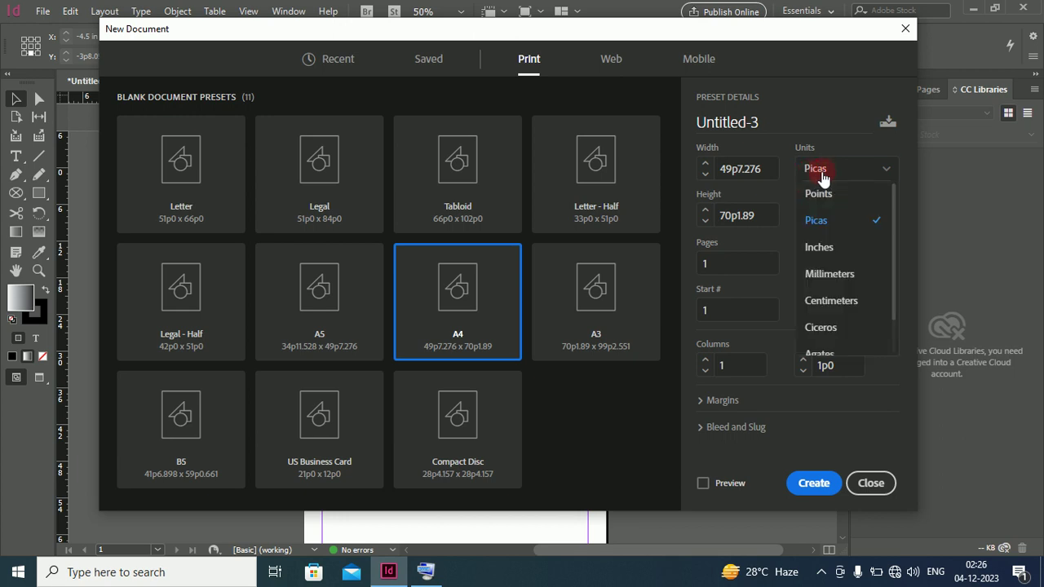
left_click(813, 301)
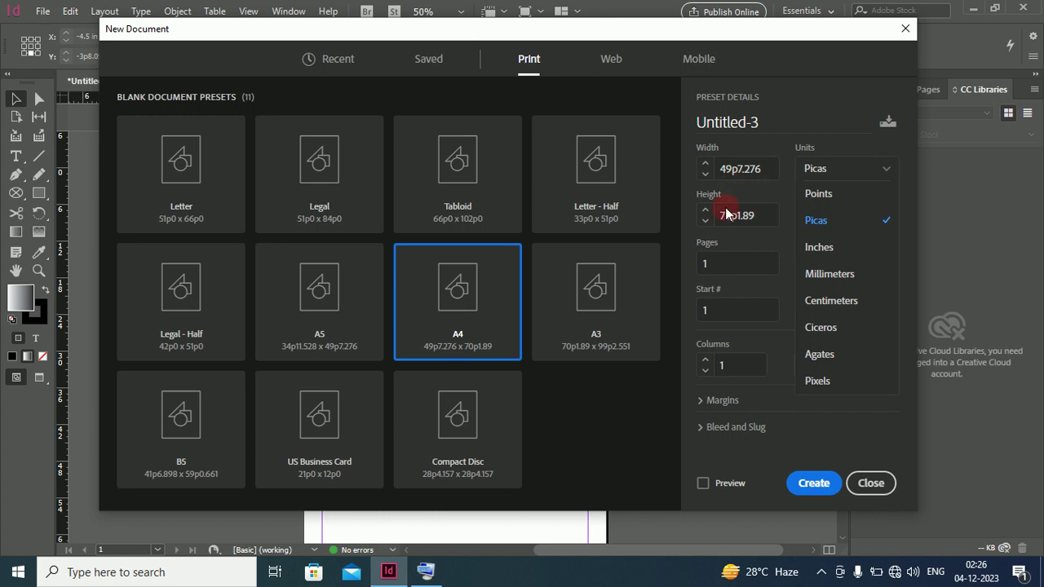
left_click(825, 249)
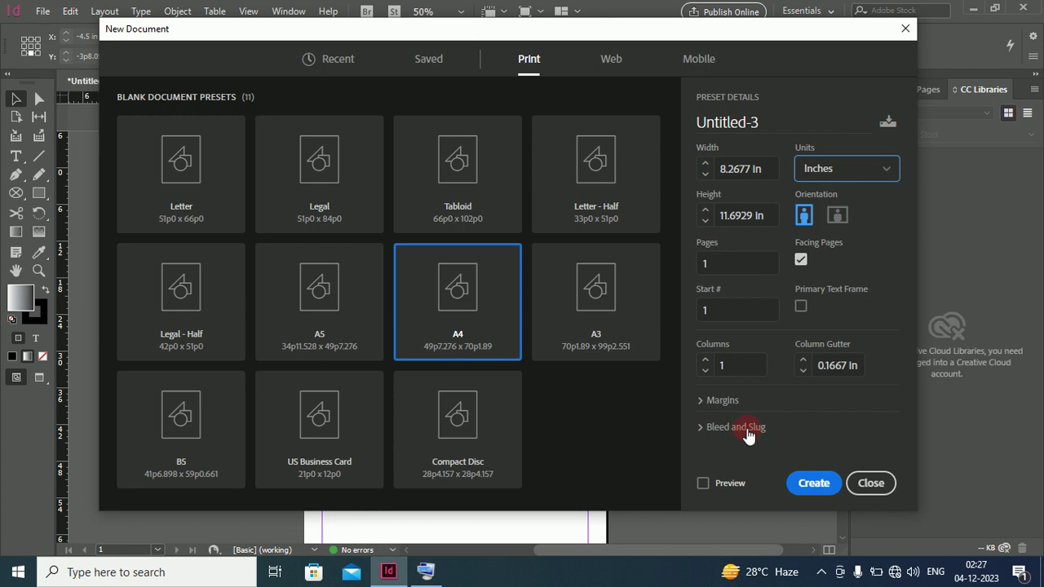
left_click(813, 484)
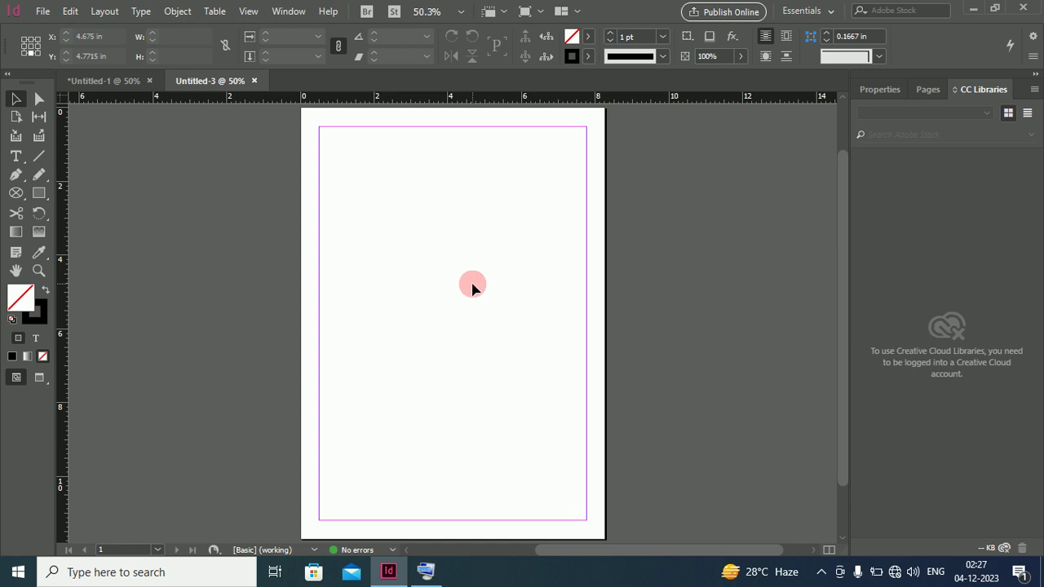
Display the page at actual size and use the Hand tool to bring its upper margin into view.
right_click(439, 182)
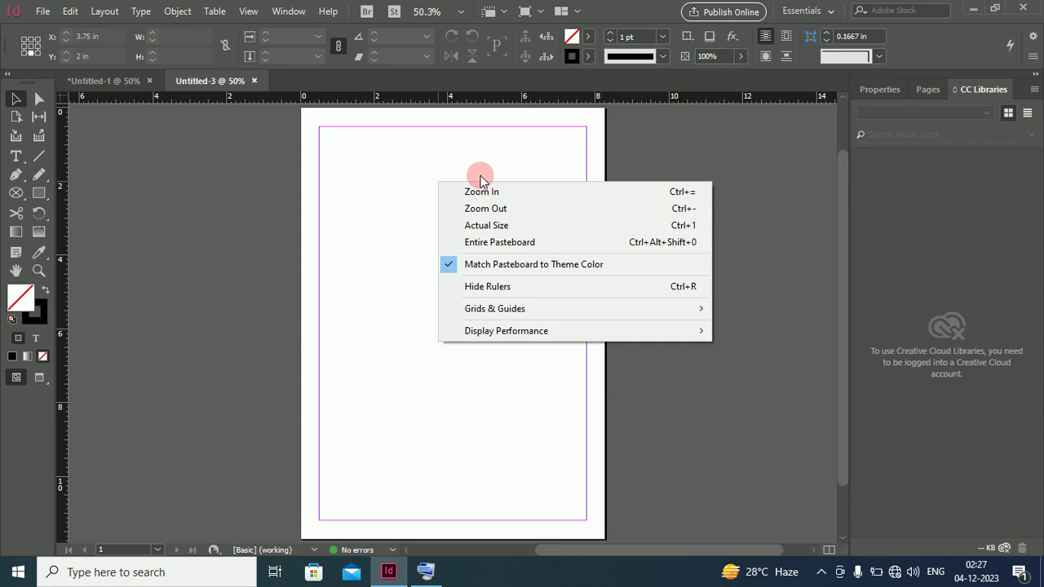
left_click(513, 232)
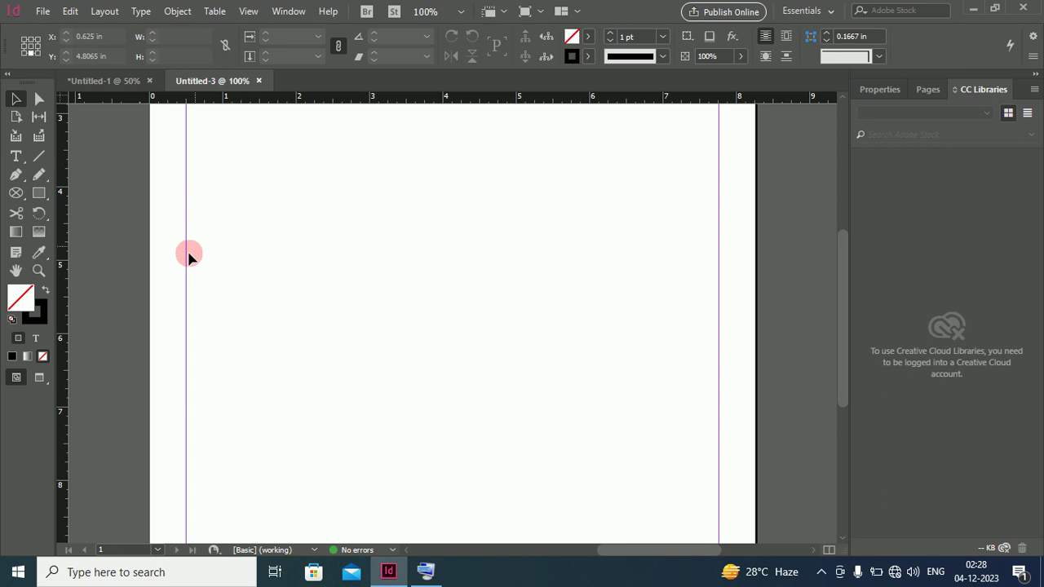
left_click(16, 272)
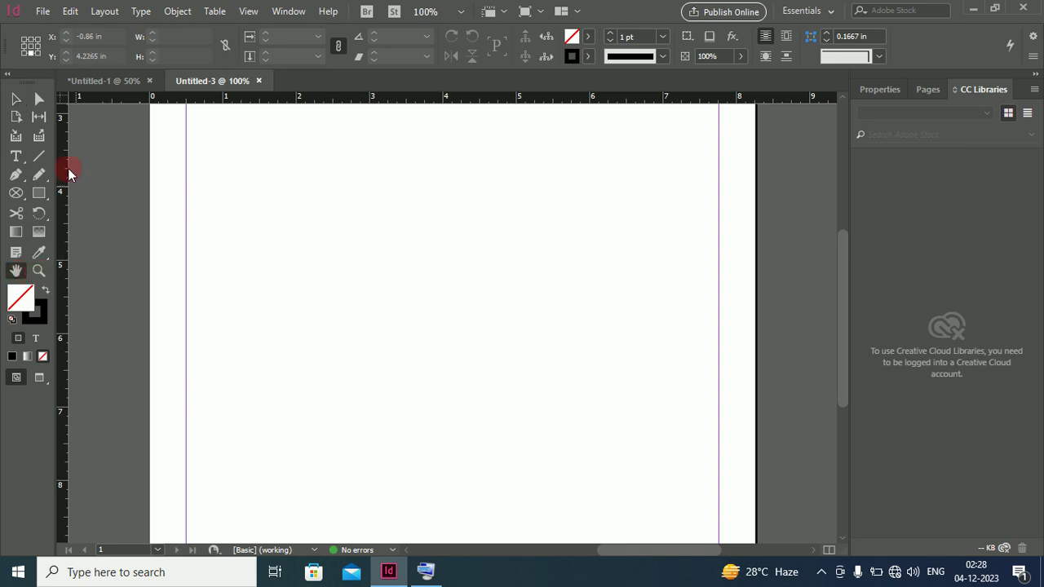
left_click(18, 101)
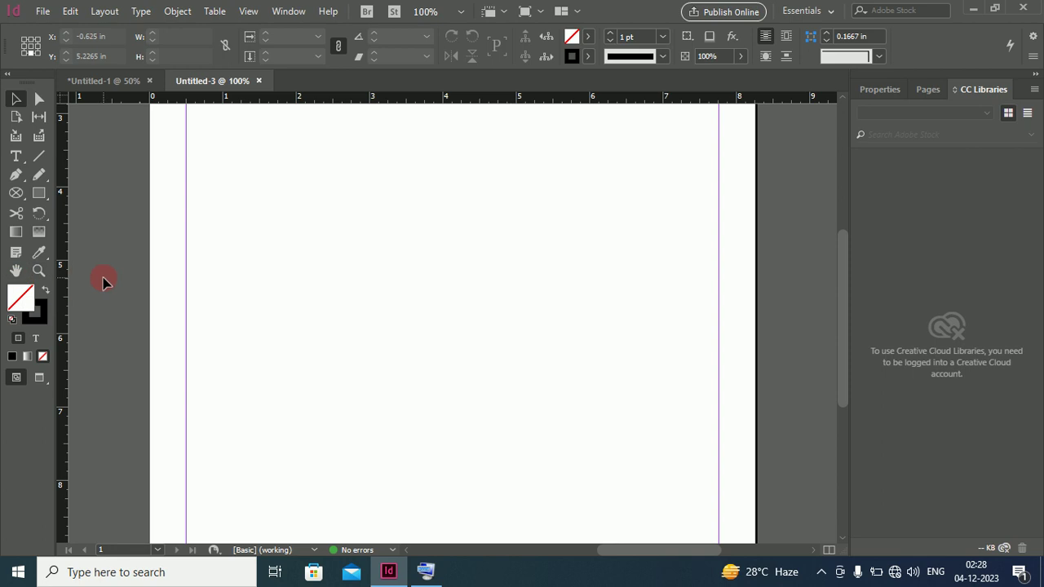
key("h")
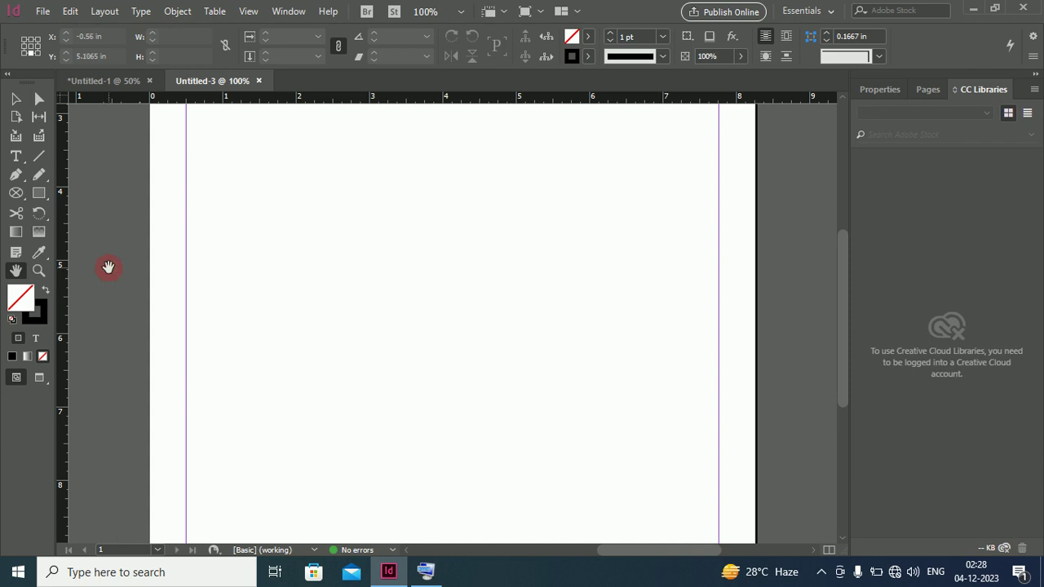
left_click_drag(426, 166, 424, 291)
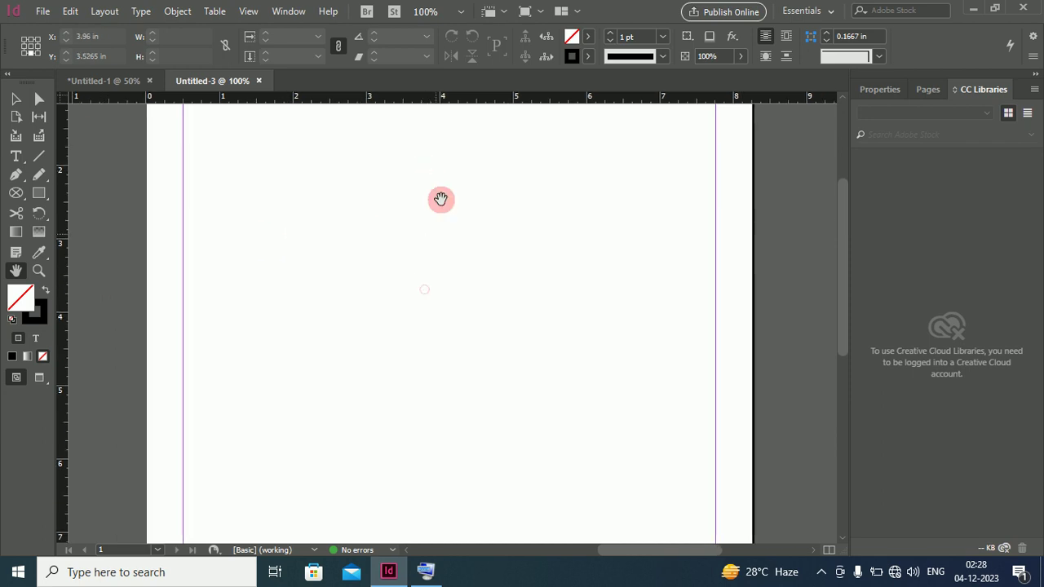
left_click_drag(435, 200, 423, 261)
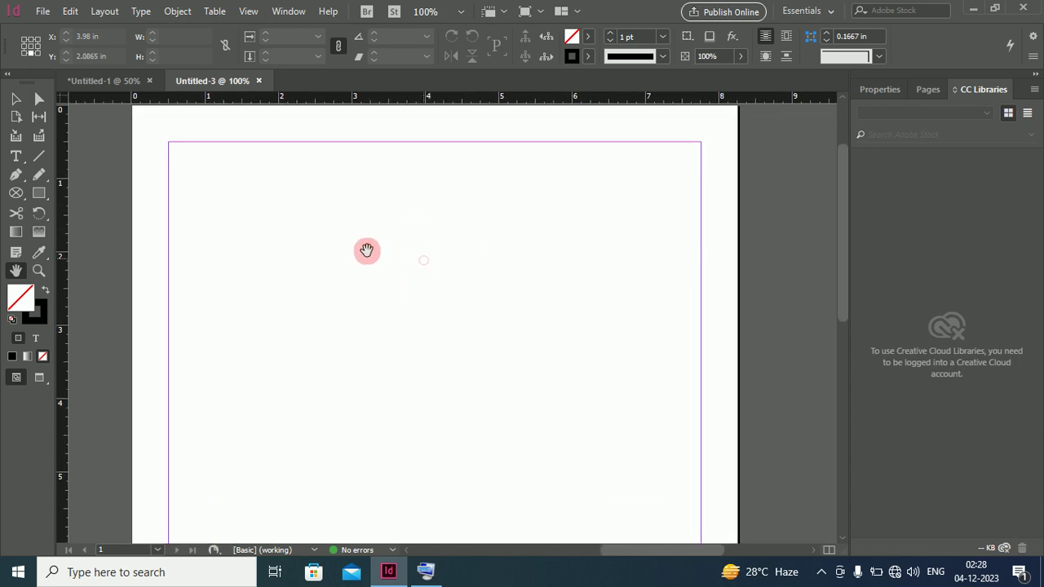
left_click(15, 271)
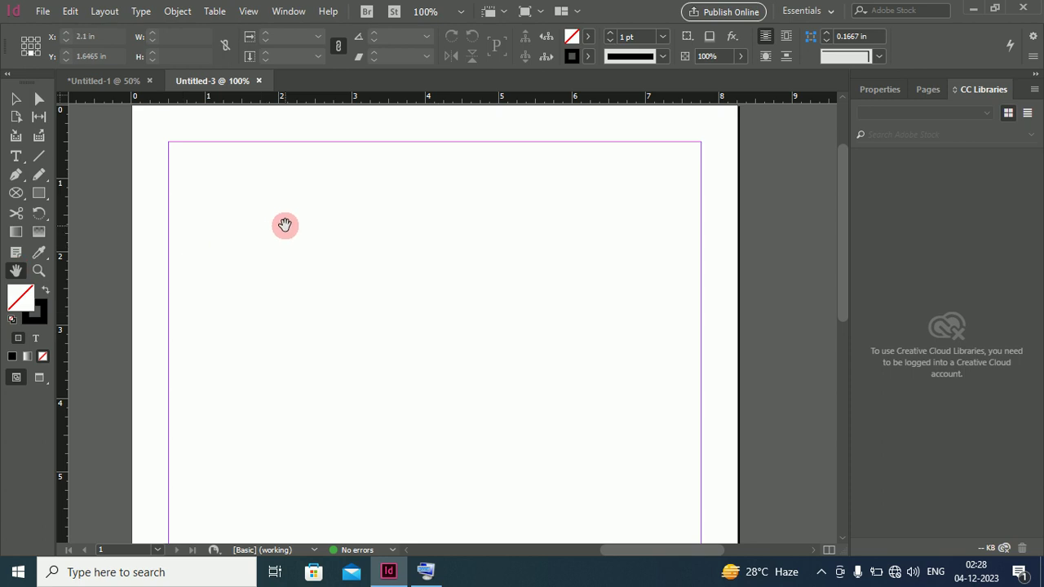
mouse_move(370, 203)
left_mouse_down()
mouse_move(378, 277)
mouse_move(380, 204)
left_mouse_up()
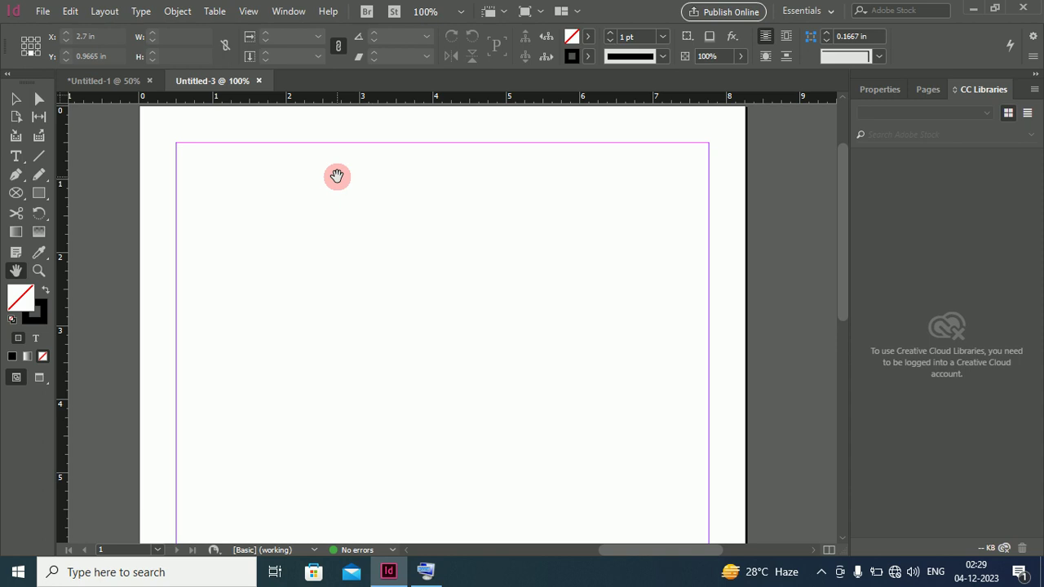
left_click(16, 99)
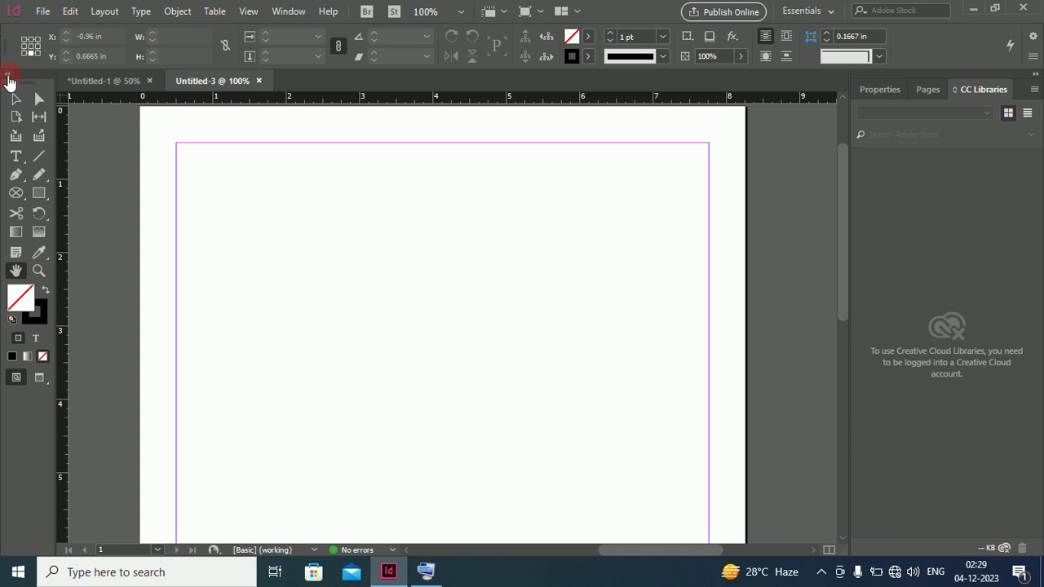
Switch the Tools panel to a single column and back to two, and undock it as a floating panel.
left_click(7, 76)
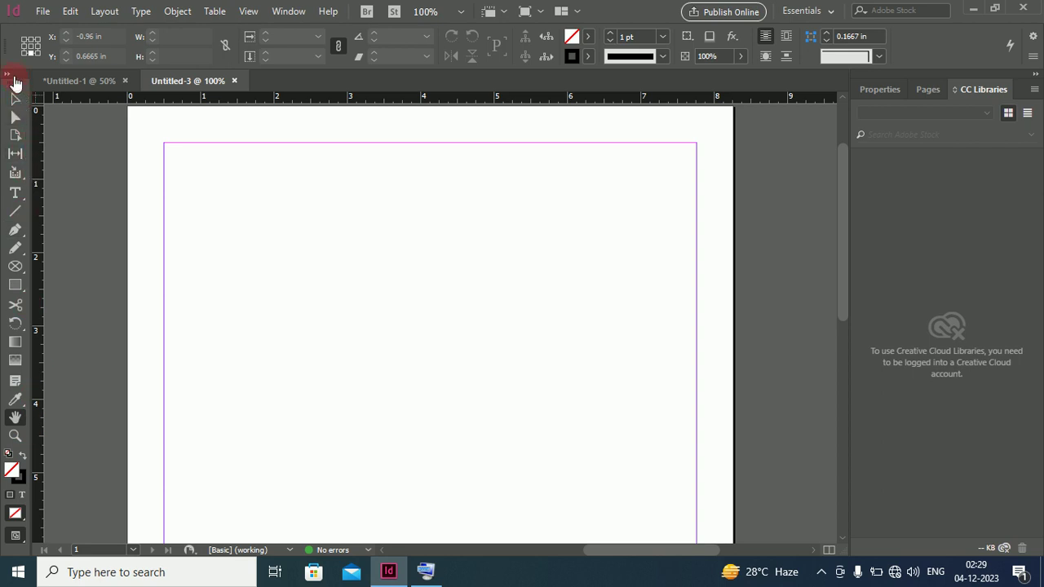
left_click(12, 76)
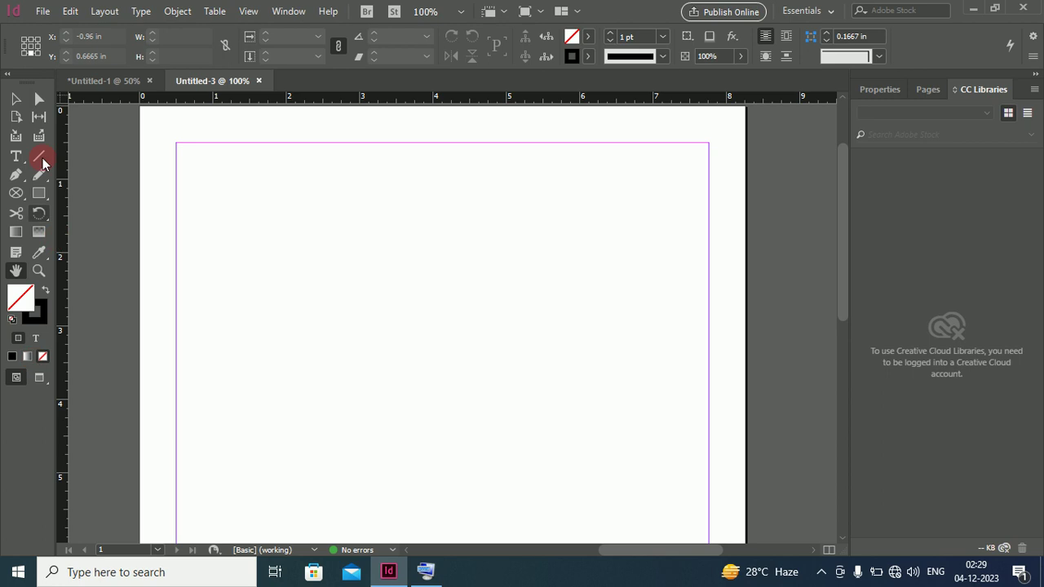
left_click_drag(25, 77, 44, 129)
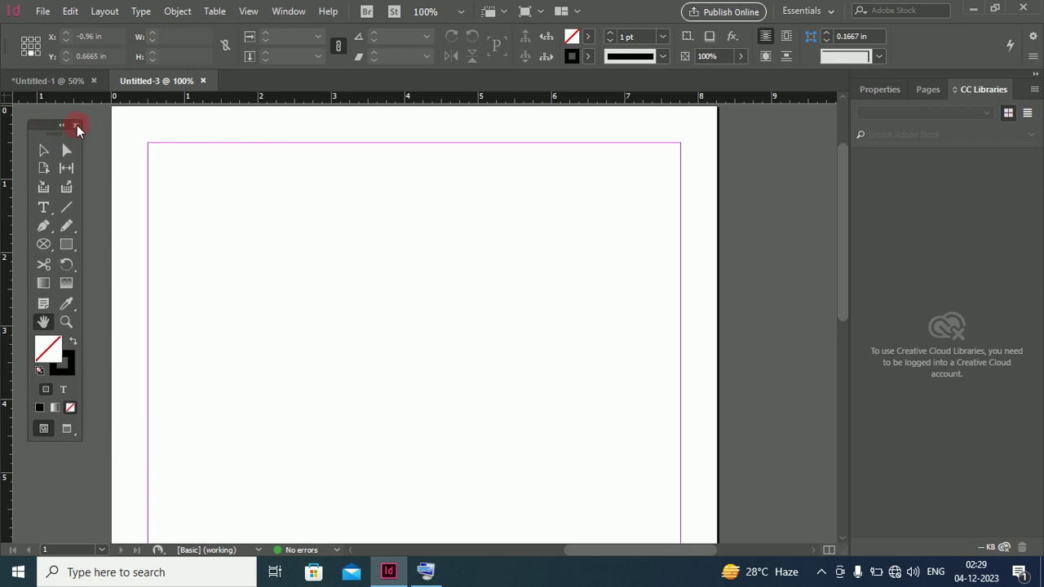
Close the floating Tools panel and show it again.
left_click(76, 125)
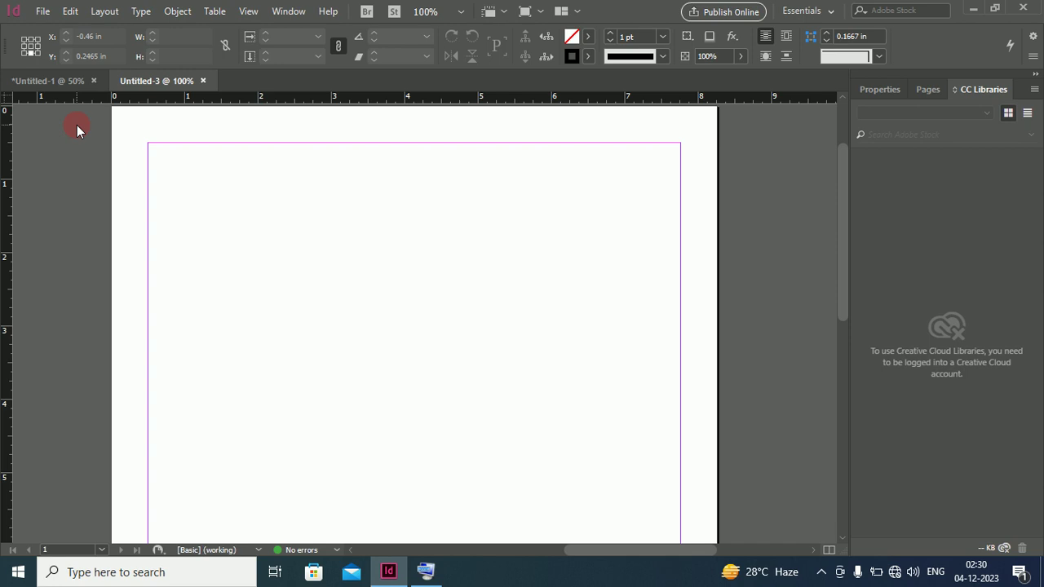
left_click(289, 13)
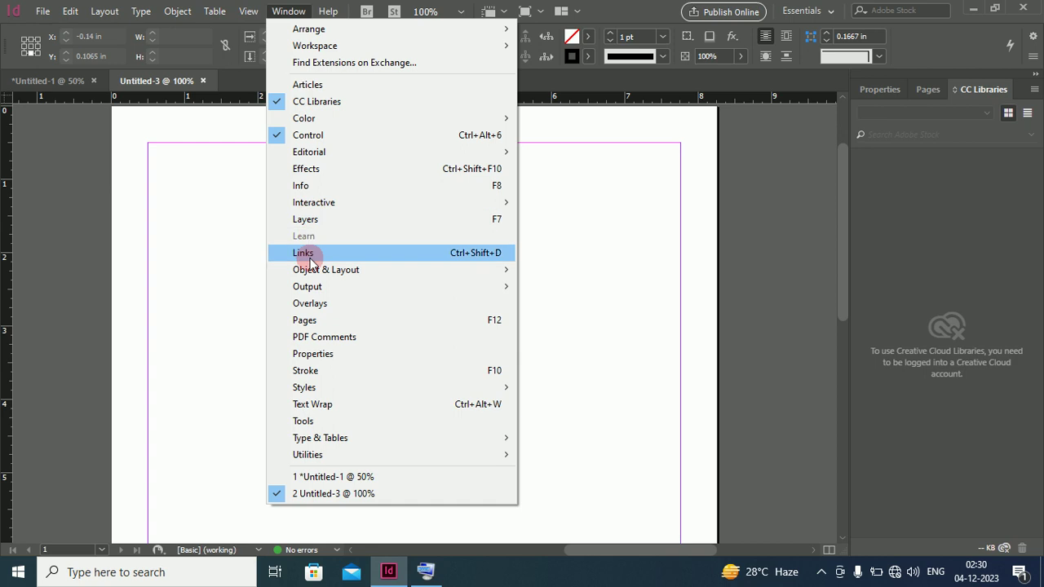
left_click(303, 422)
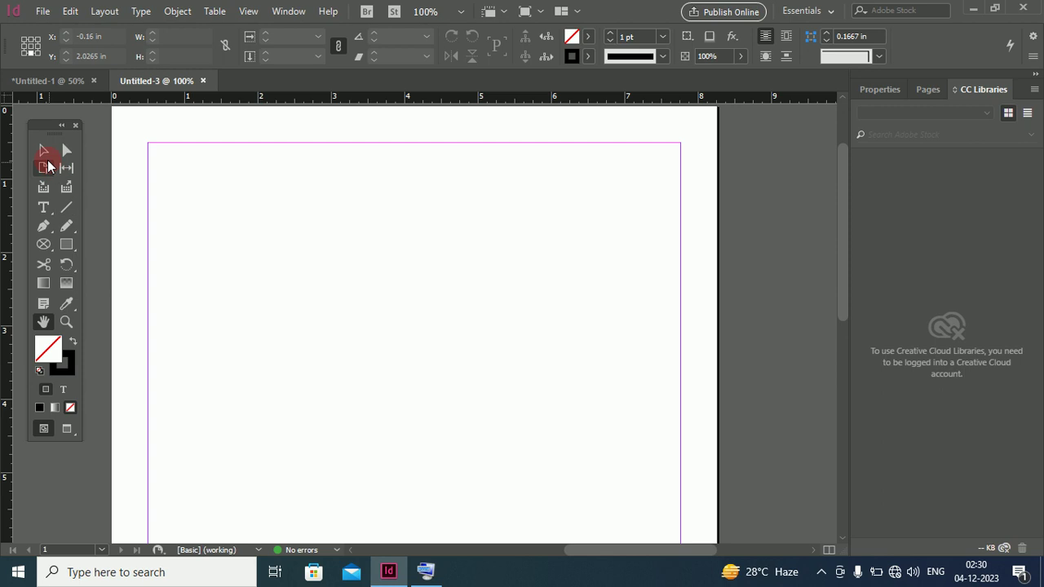
Move the floating Tools panel over the upper middle of the page.
left_click_drag(44, 126, 691, 130)
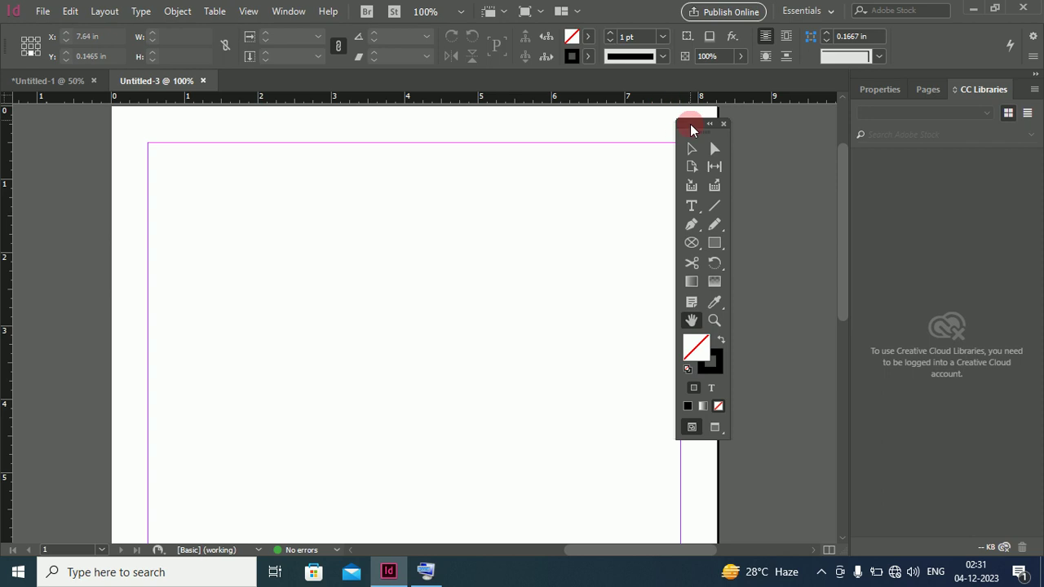
left_click_drag(690, 129, 409, 49)
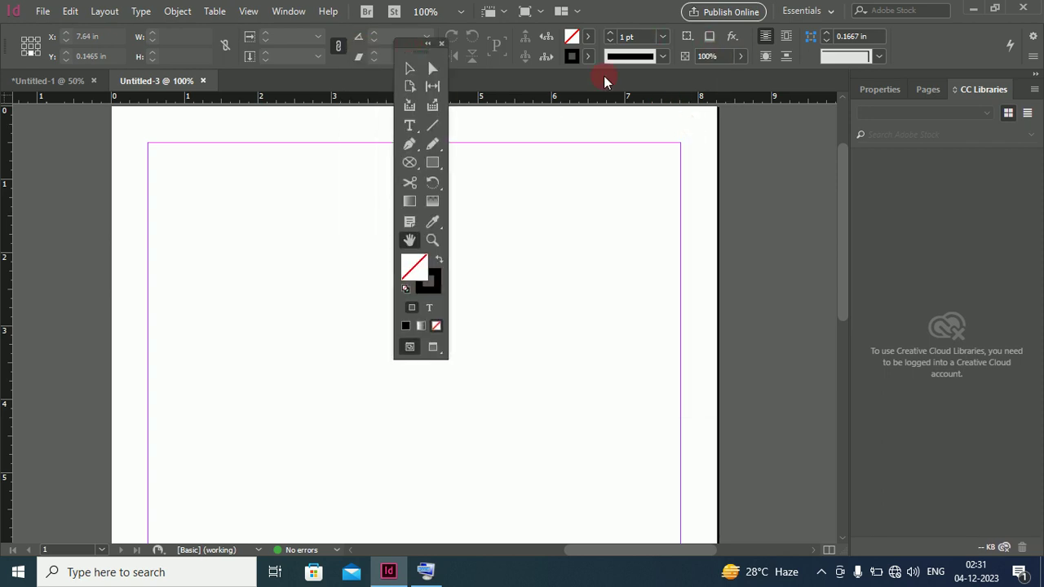
left_click(828, 16)
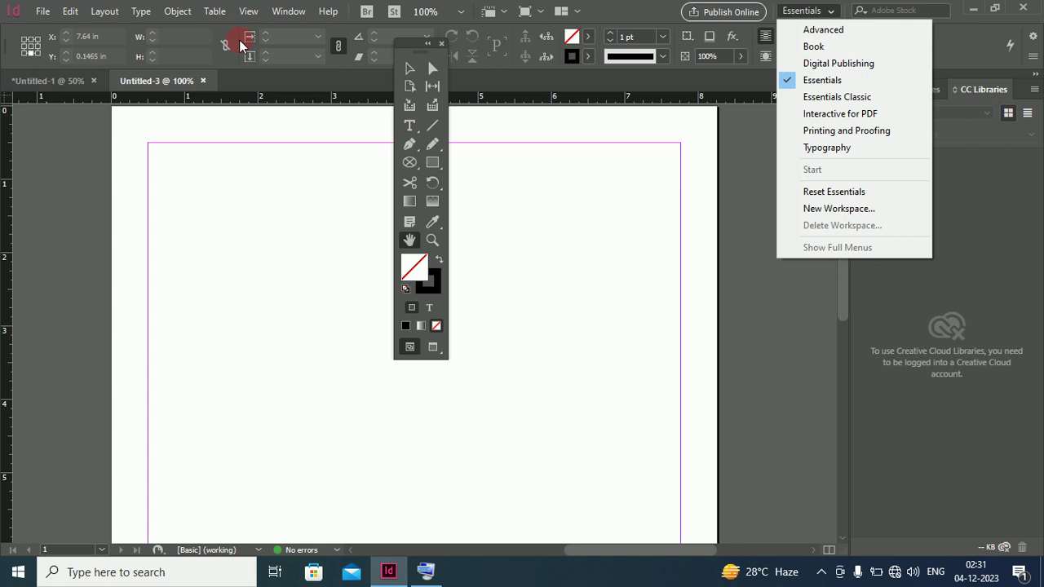
left_click(987, 173)
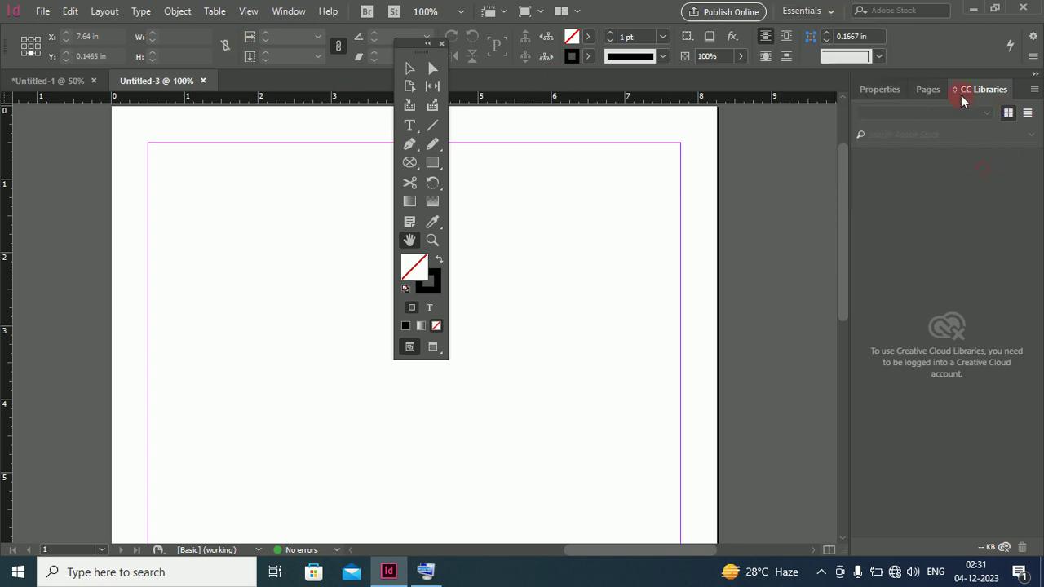
Undock the CC Libraries, Properties and Pages panels so they float over the page.
left_click_drag(965, 88, 742, 166)
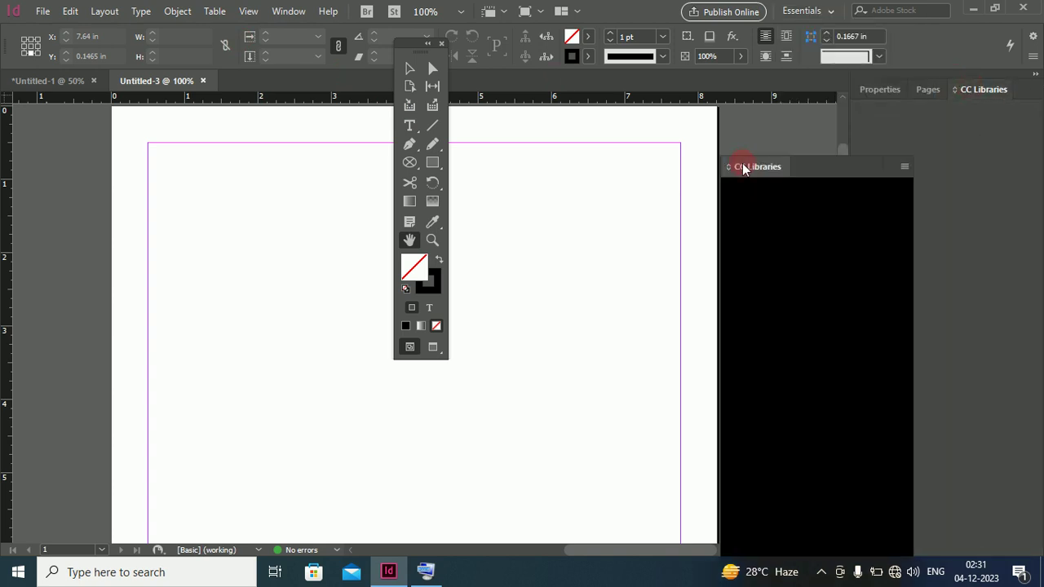
left_click_drag(879, 90, 674, 128)
left_click(486, 158)
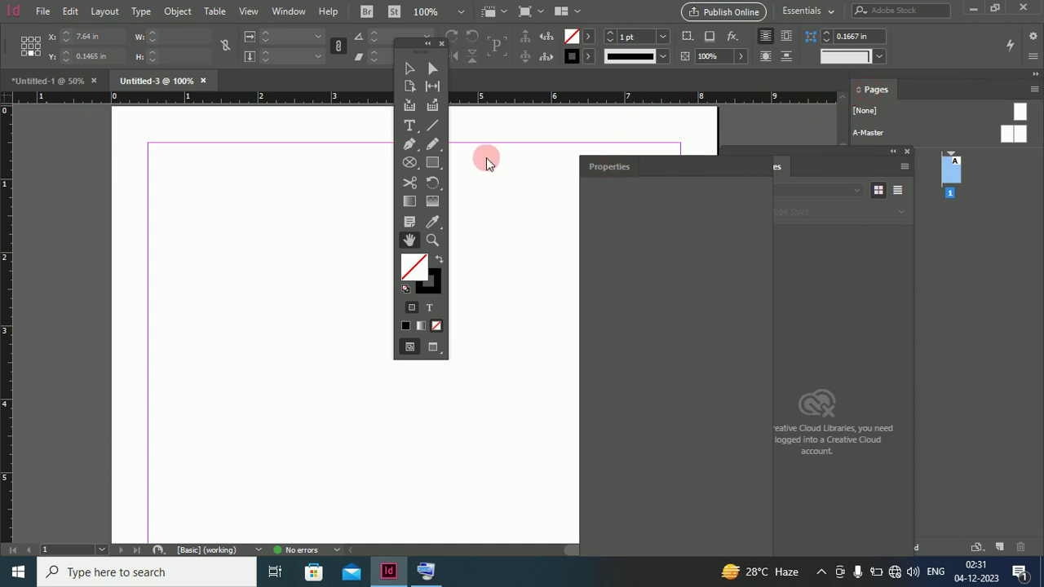
left_click_drag(973, 82, 680, 107)
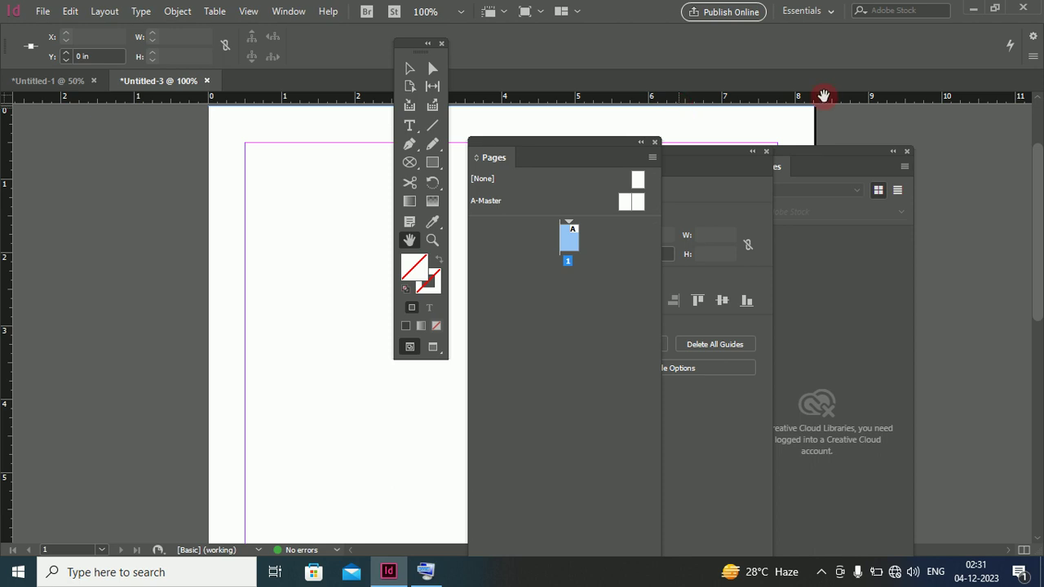
Reset the Essentials workspace to its default panel arrangement.
left_click(831, 11)
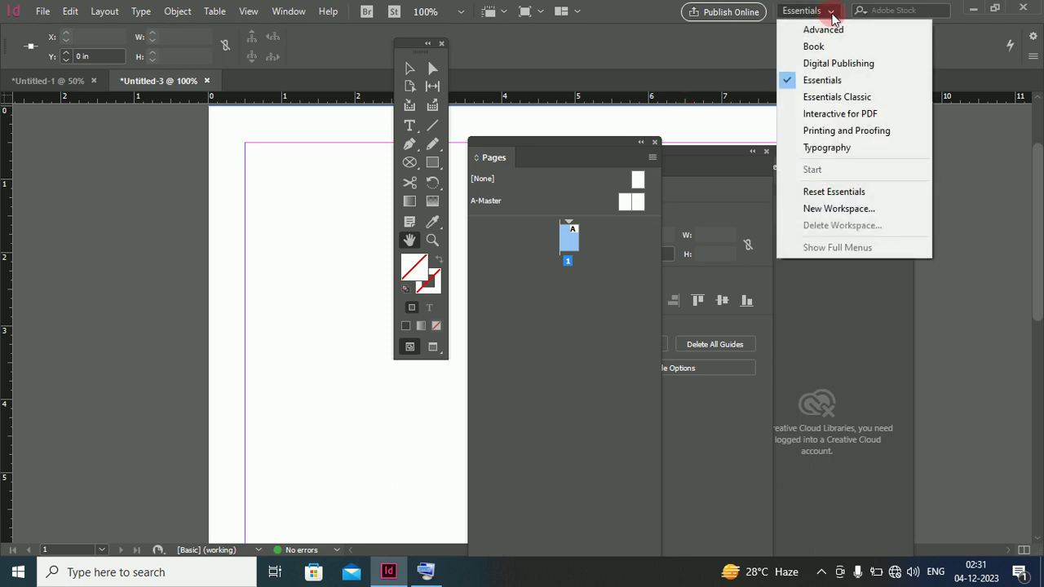
left_click(840, 193)
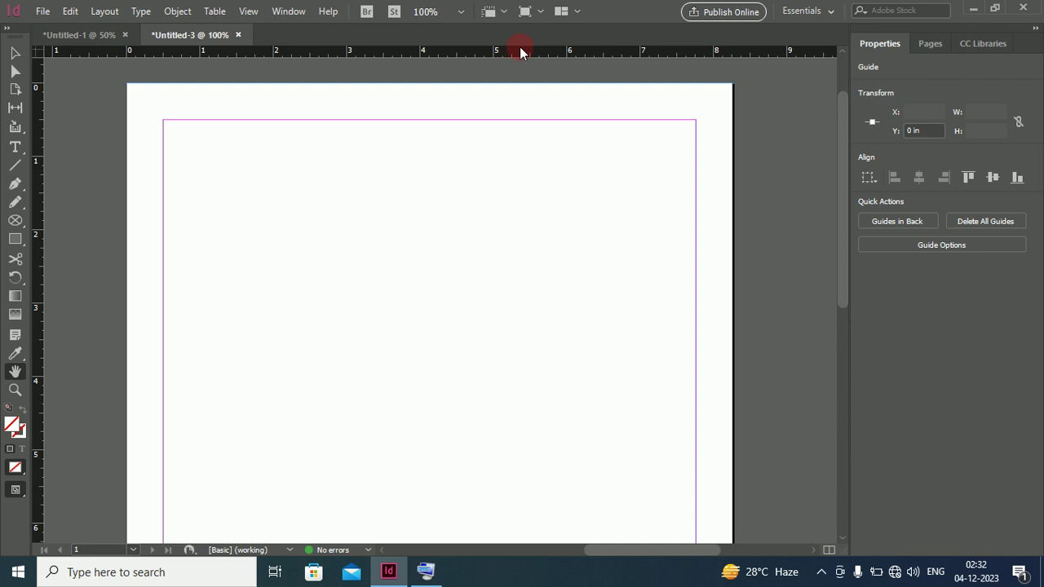
Show the Control panel and expand the Tools panel to two columns.
left_click(297, 14)
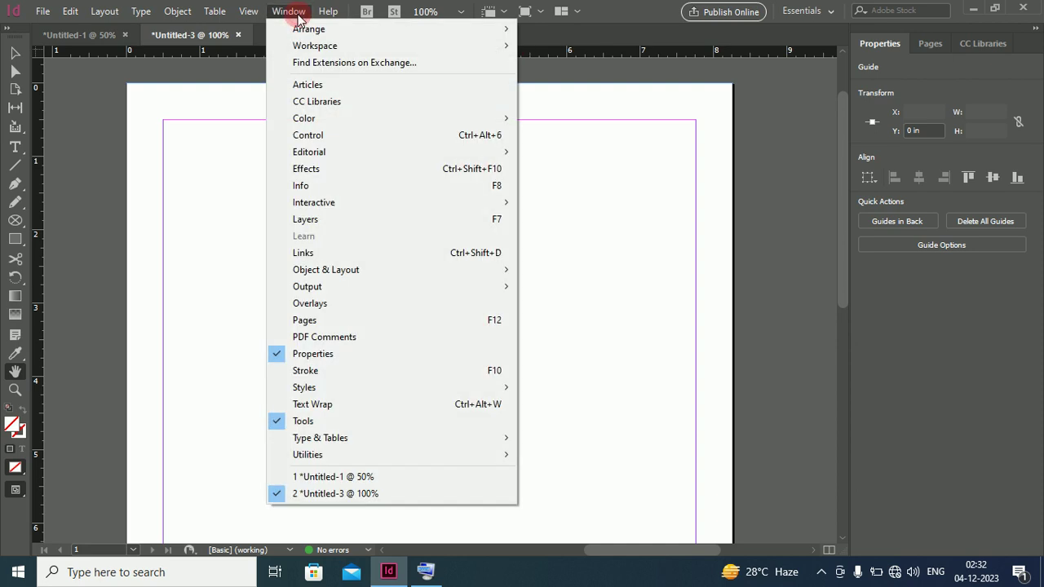
left_click(322, 137)
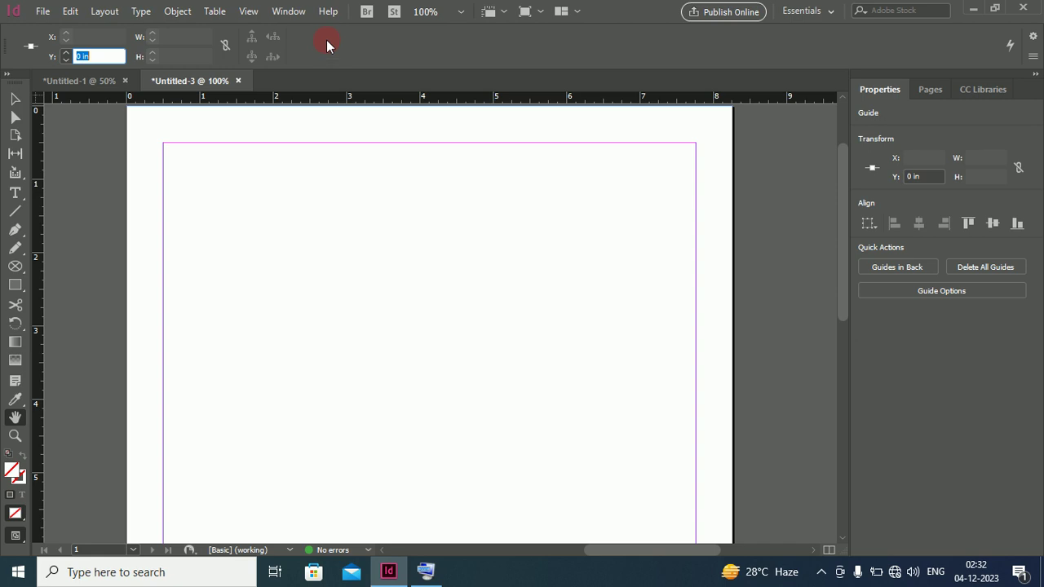
left_click(6, 74)
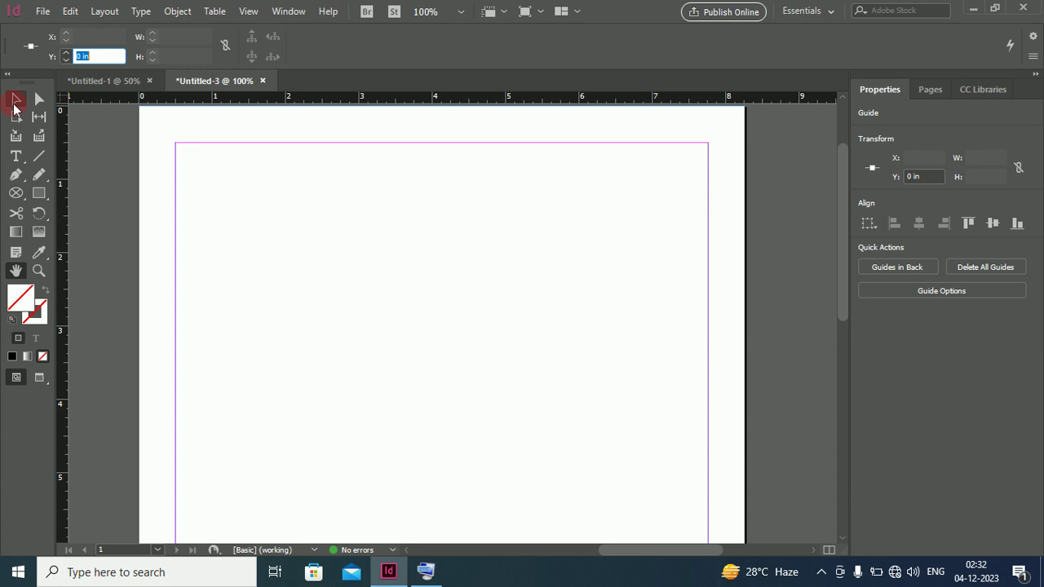
Draw a rectangle about 1.46 by 1.28 in near the page's upper left and move it slightly right and up.
left_click(39, 194)
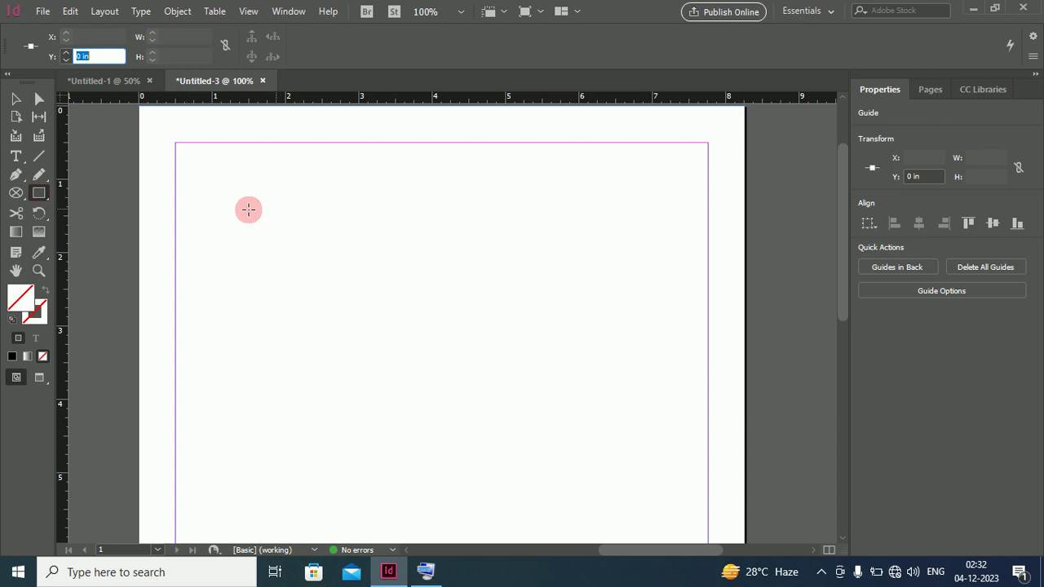
left_click_drag(237, 200, 344, 295)
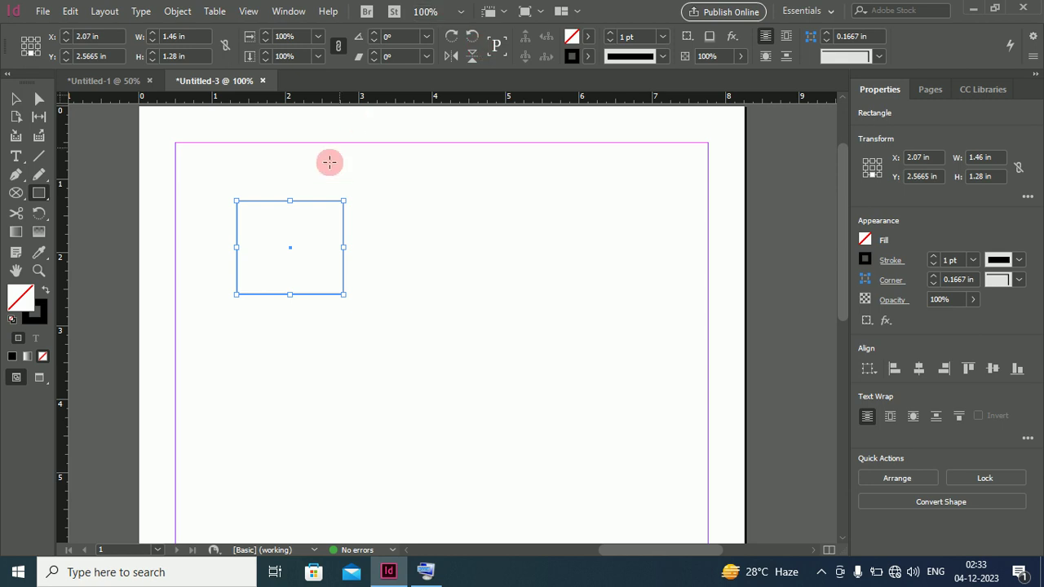
left_click(13, 101)
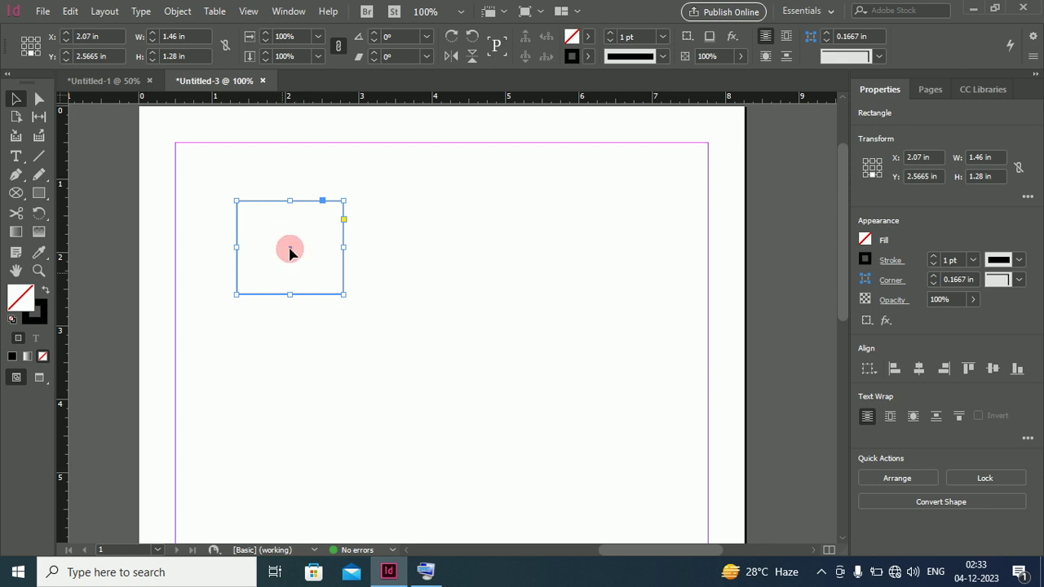
left_click_drag(289, 252, 369, 222)
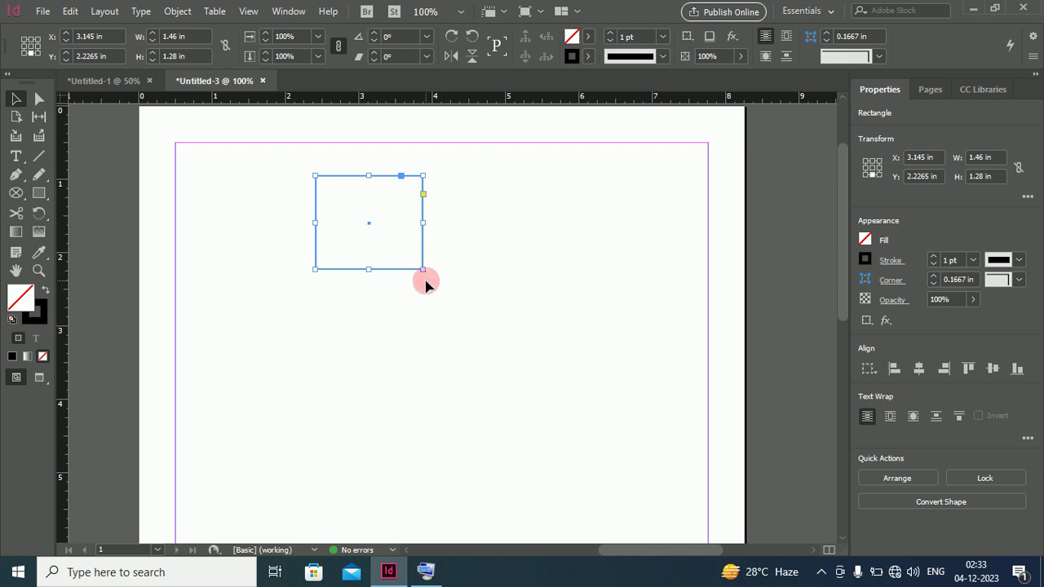
Enlarge the rectangle, rotate it about 35°, and resize it to about 1.73 by 1.77 in.
left_click_drag(422, 270, 523, 369)
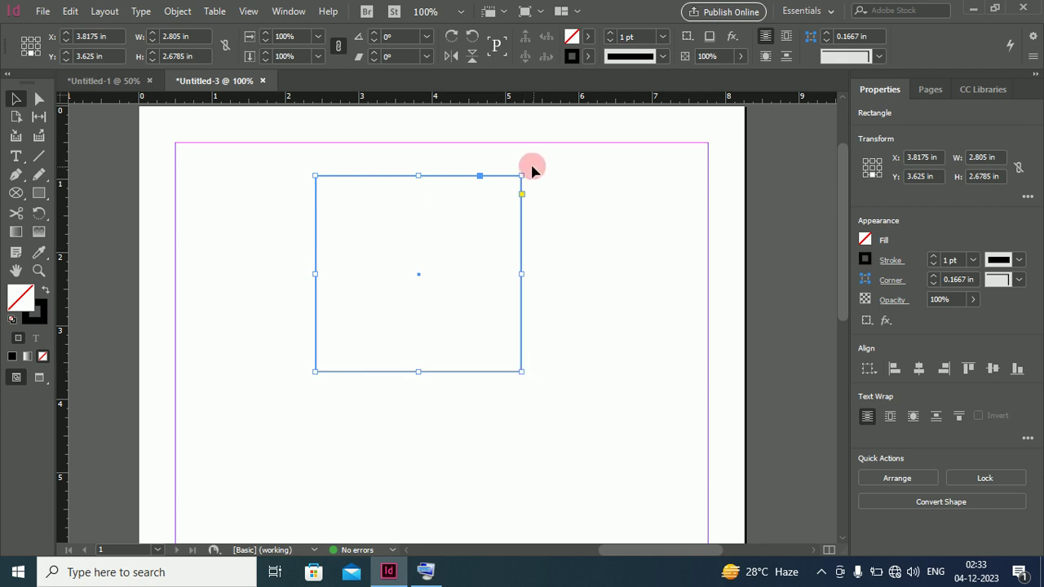
left_click_drag(528, 169, 430, 156)
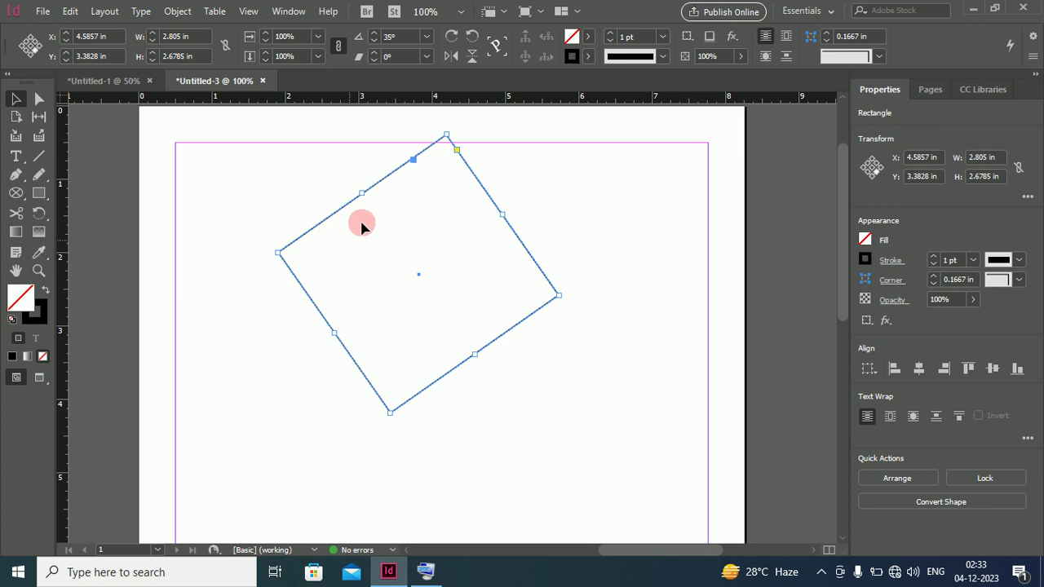
left_click_drag(444, 133, 419, 235)
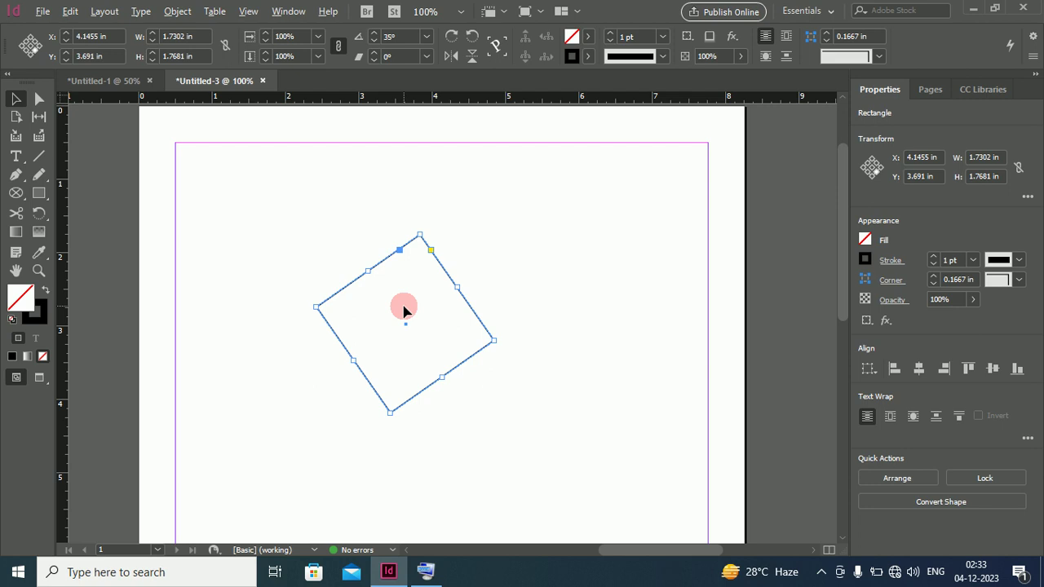
Duplicate the rotated rectangle to its right and move both rectangles together toward the upper-left margin.
left_click_drag(403, 309, 536, 261)
left_click_drag(403, 326, 581, 296)
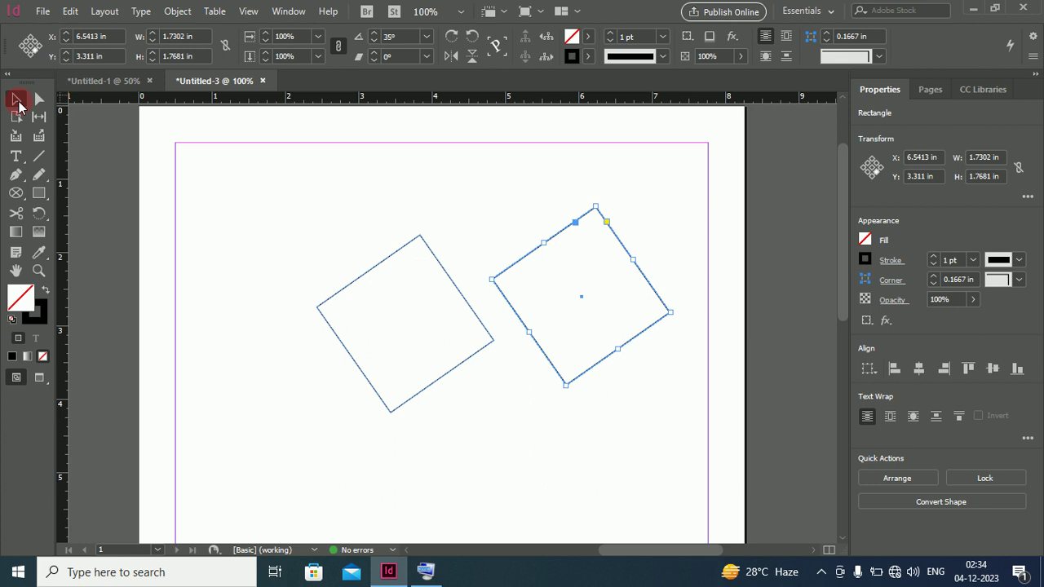
left_click_drag(232, 157, 711, 473)
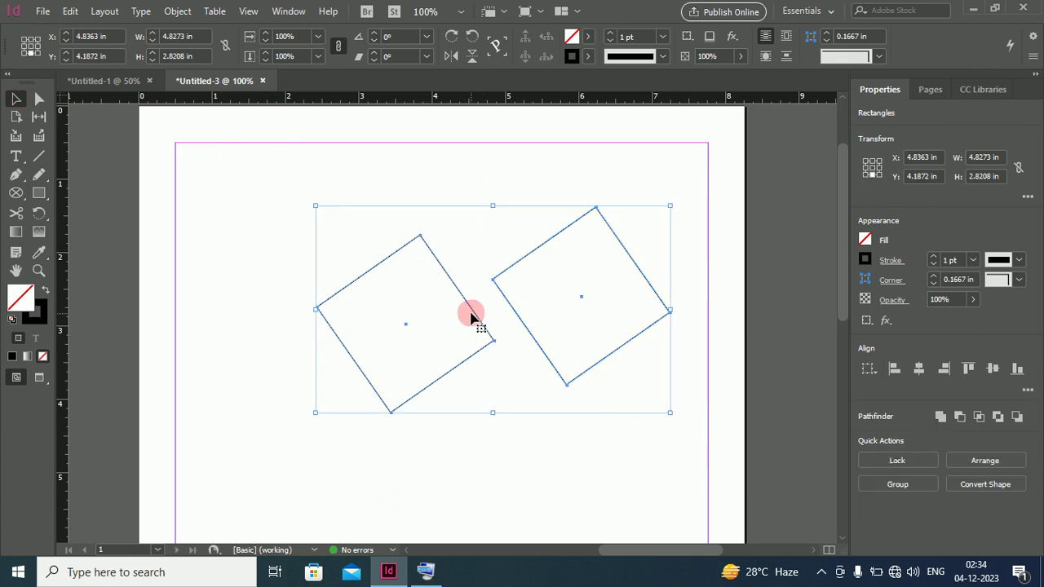
left_click_drag(474, 311, 362, 286)
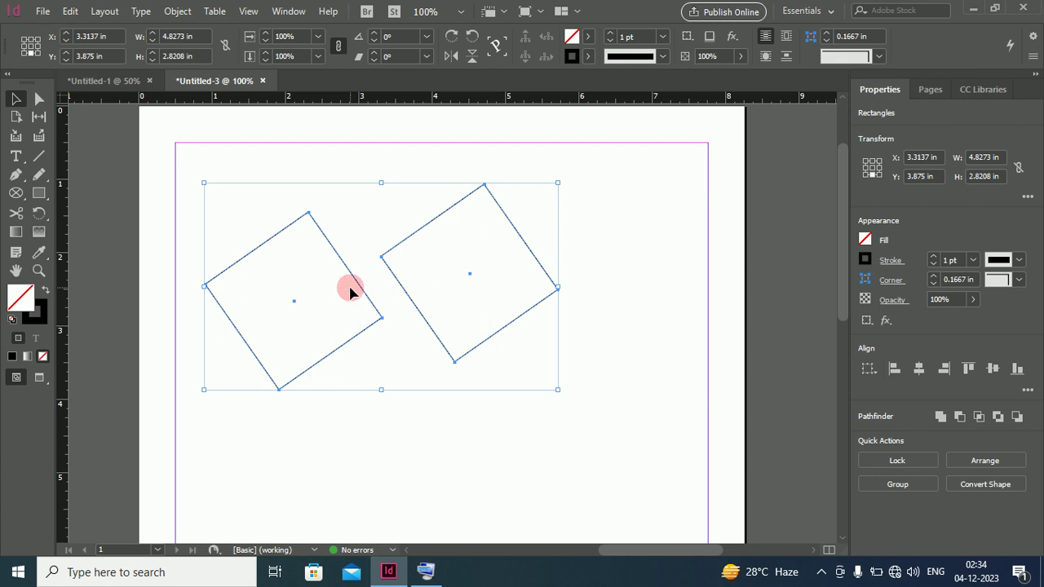
Clear both selected rectangles from the page.
left_click(70, 12)
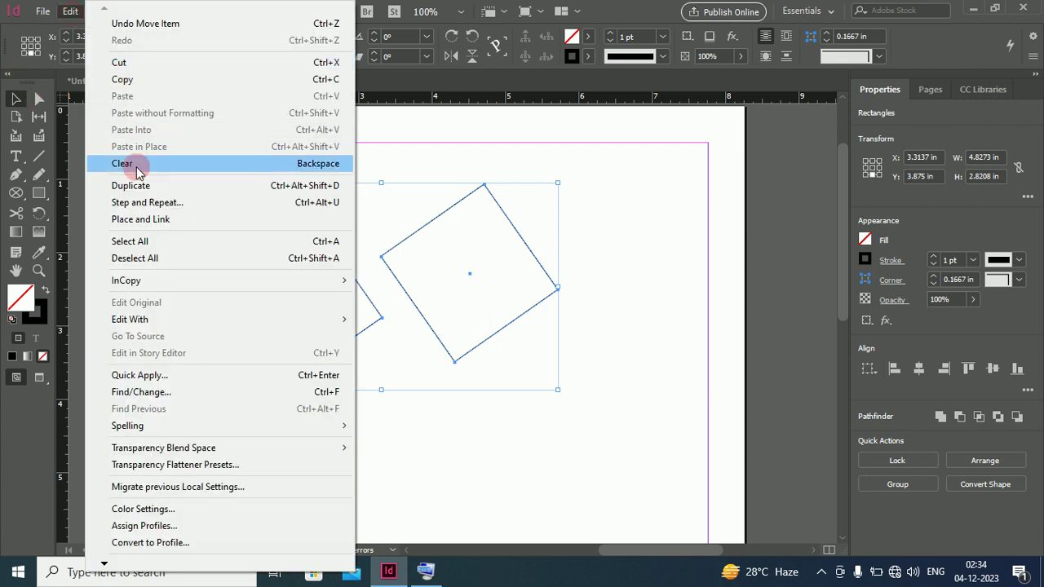
left_click(316, 168)
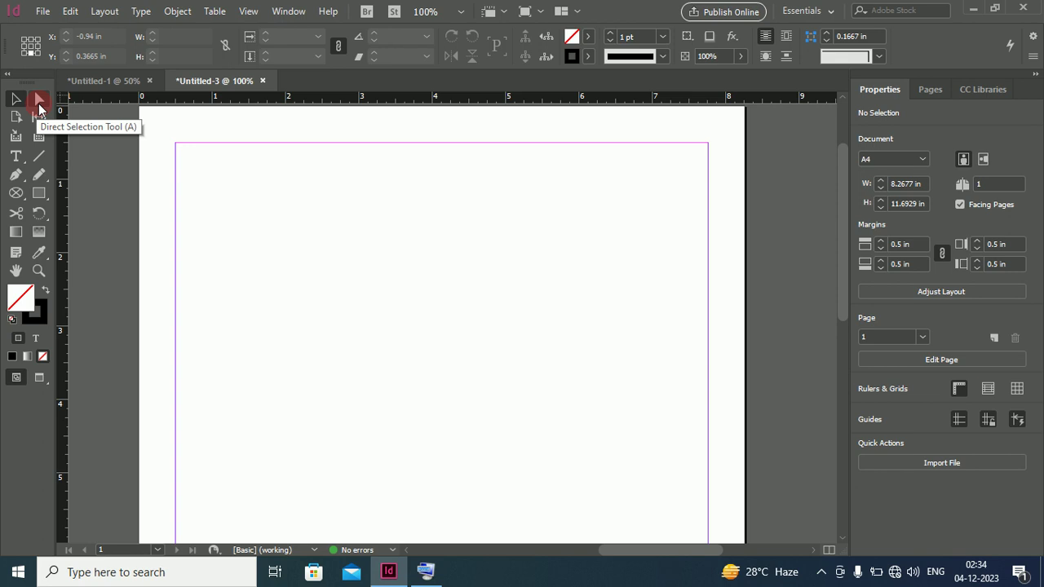
Draw a rectangle about 2.74 by 2.12 in in the upper left part of the page.
left_click(38, 194)
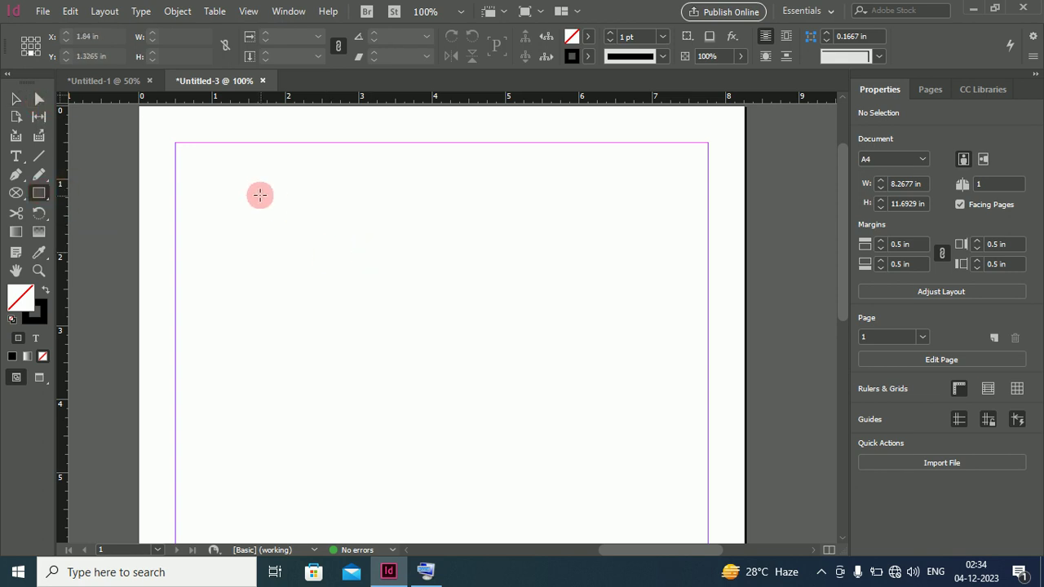
left_click_drag(259, 196, 459, 351)
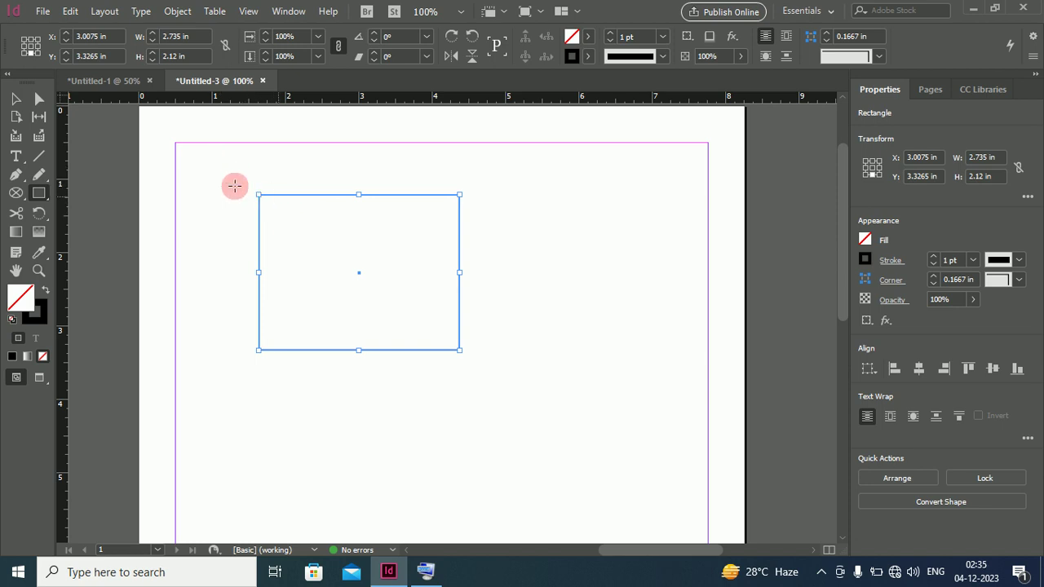
Select the rectangle's upper-left anchor point with Direct Selection and move it inward to about X 3.18 in, Y 2.05 in.
left_click(41, 100)
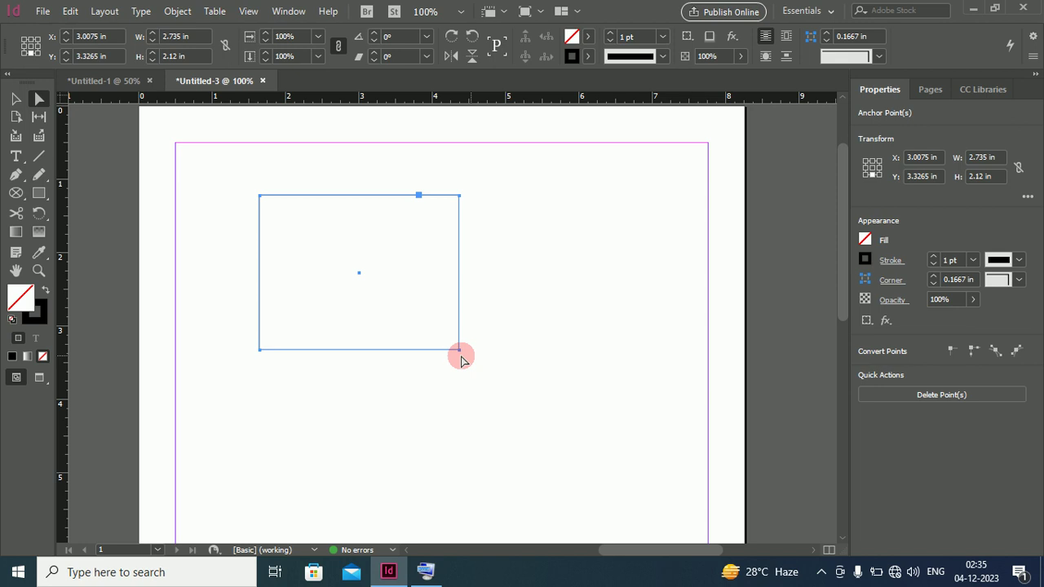
left_click_drag(232, 171, 298, 234)
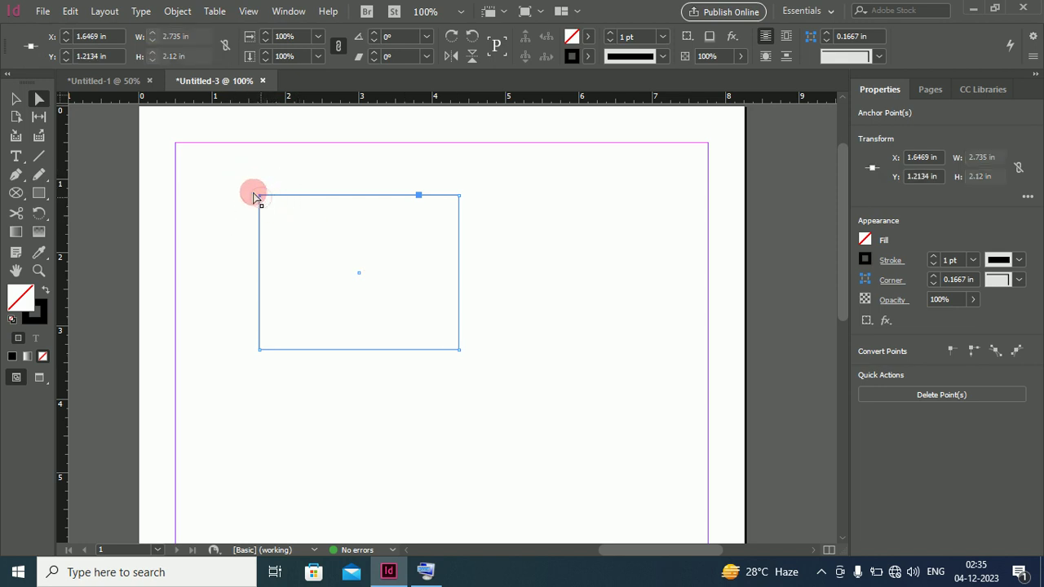
left_click_drag(258, 197, 221, 175)
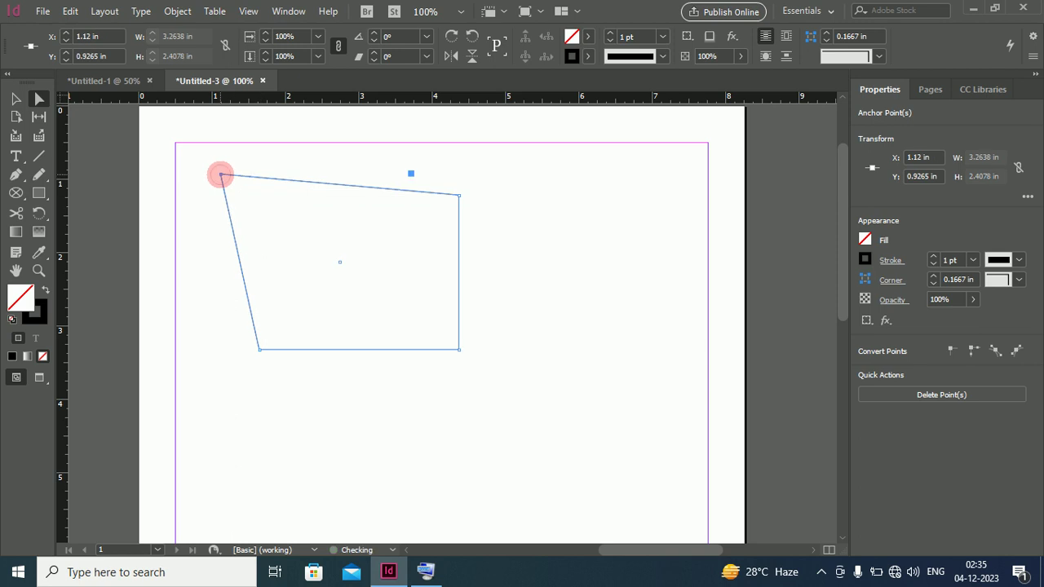
left_click_drag(459, 349, 371, 257)
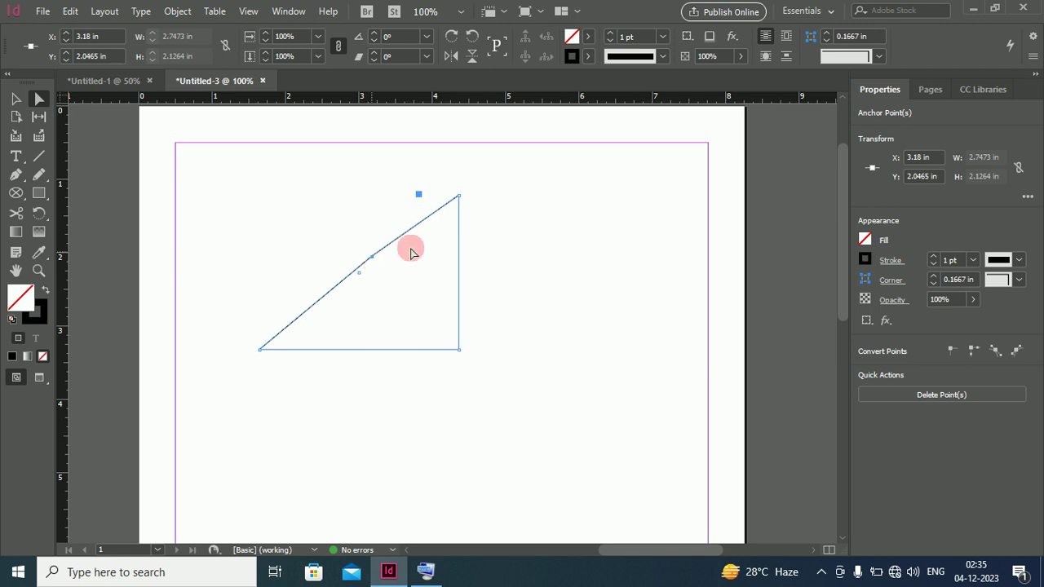
Move the shape's lower-right anchor point outward to about X 4.98 in, Y 3.51 in.
left_click(388, 169)
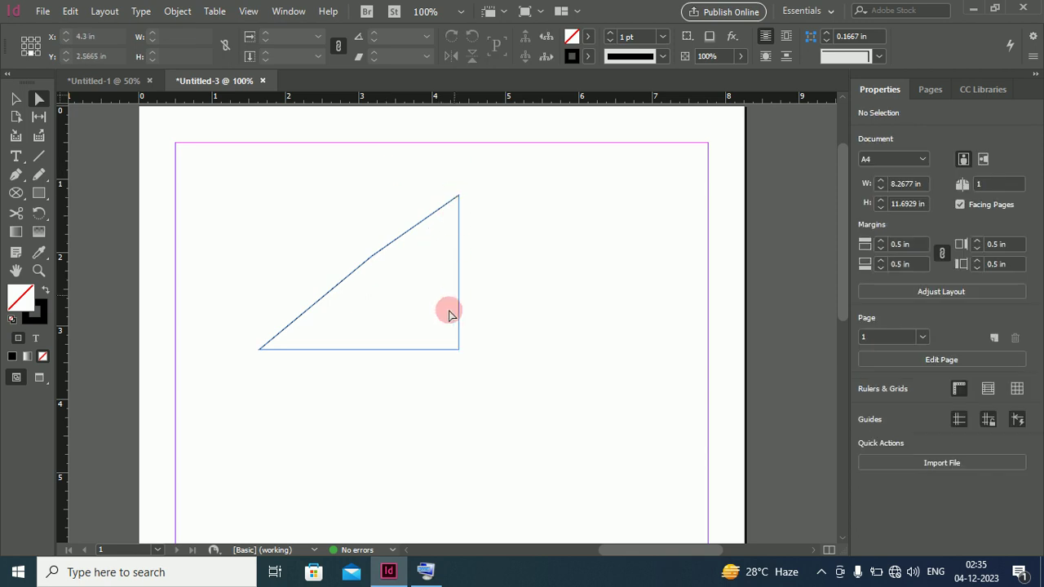
left_click_drag(459, 351, 504, 363)
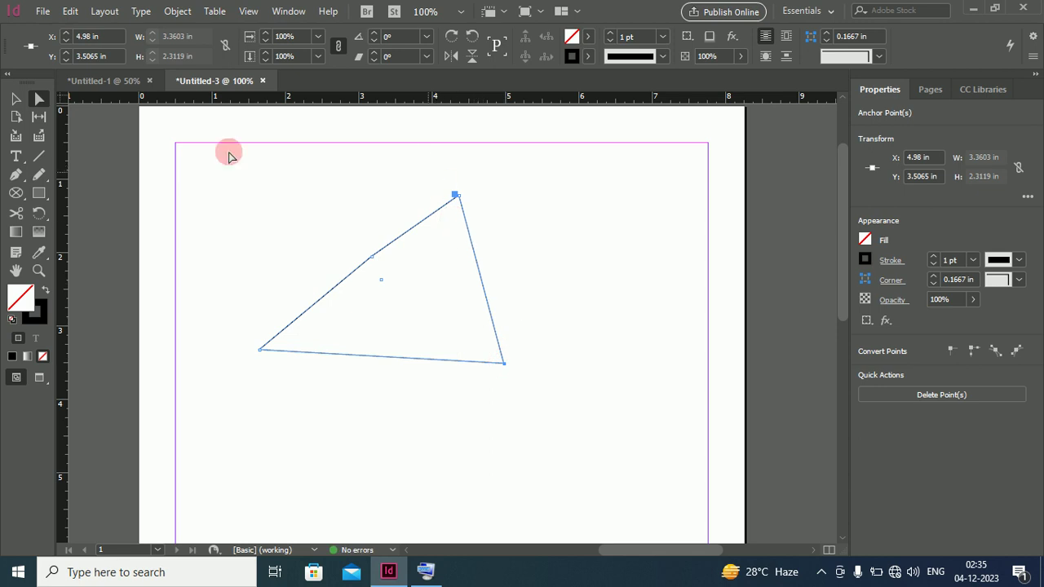
Select the shape's two right-hand anchor points and move them together up and to the right.
left_click_drag(436, 171, 541, 396)
left_click(505, 364)
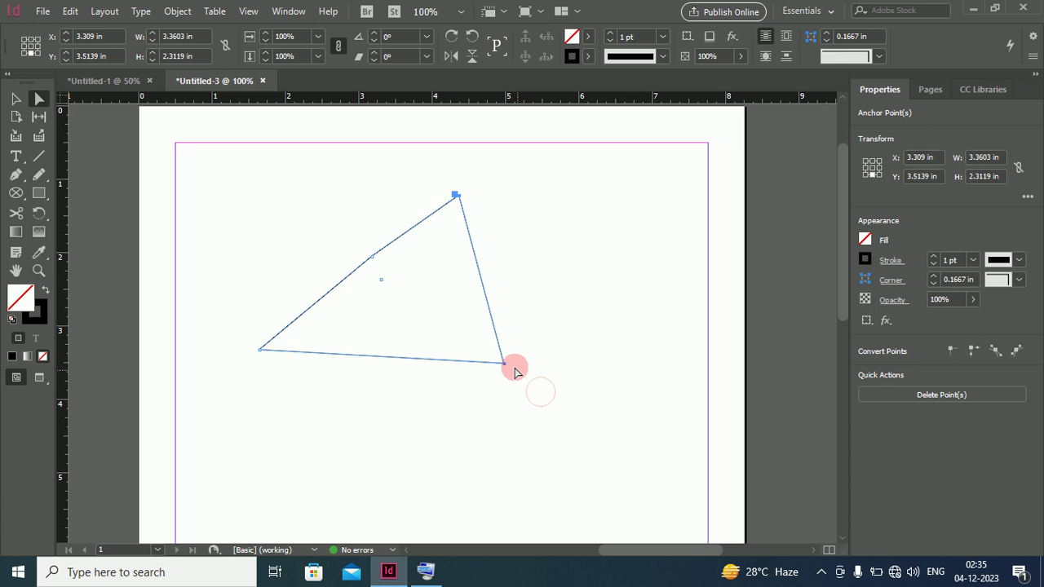
left_click_drag(505, 364, 613, 313)
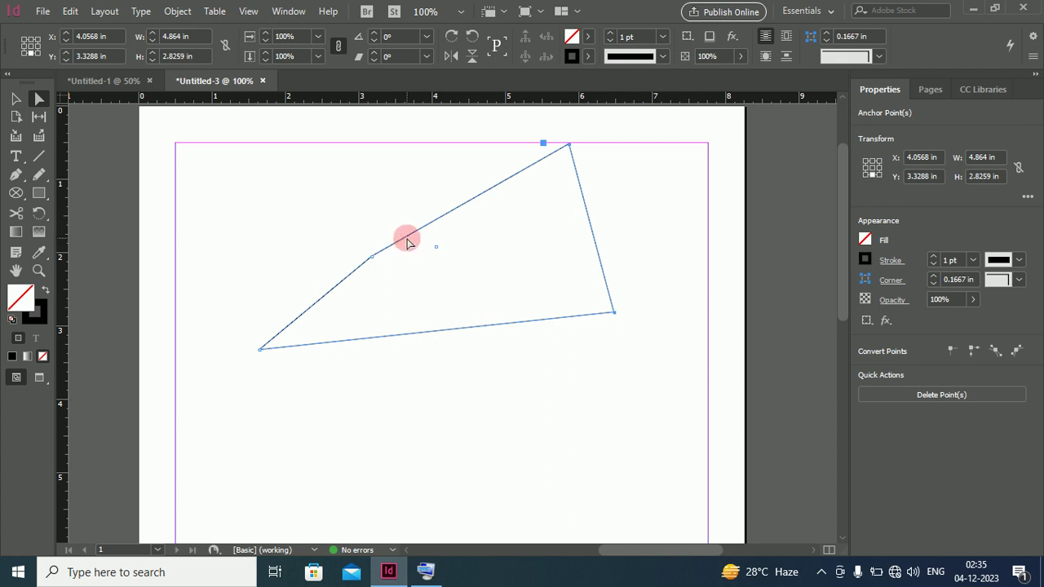
Delete the two selected anchor points and the line segment that remains.
key("Delete")
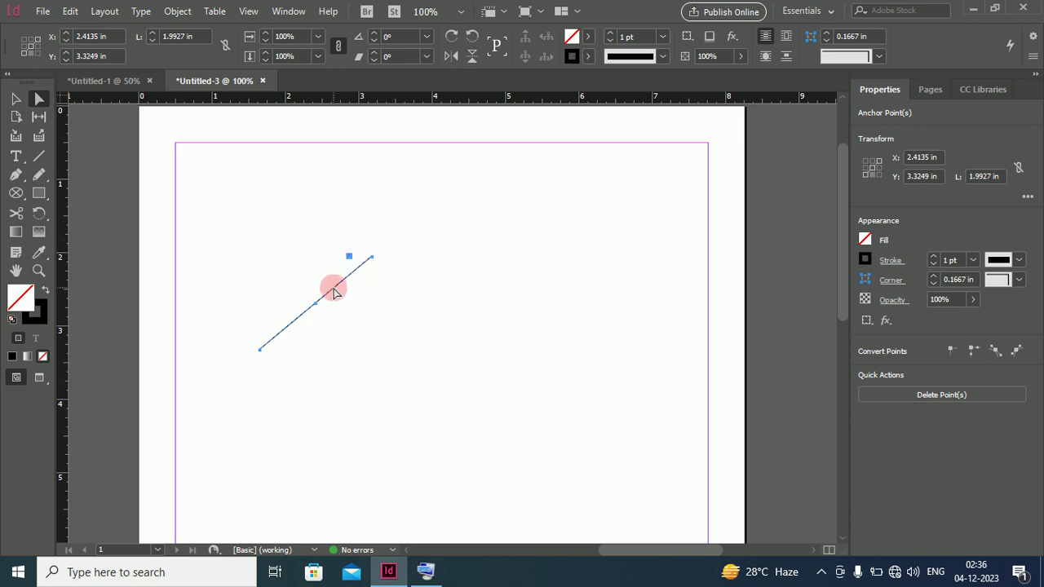
key("Delete")
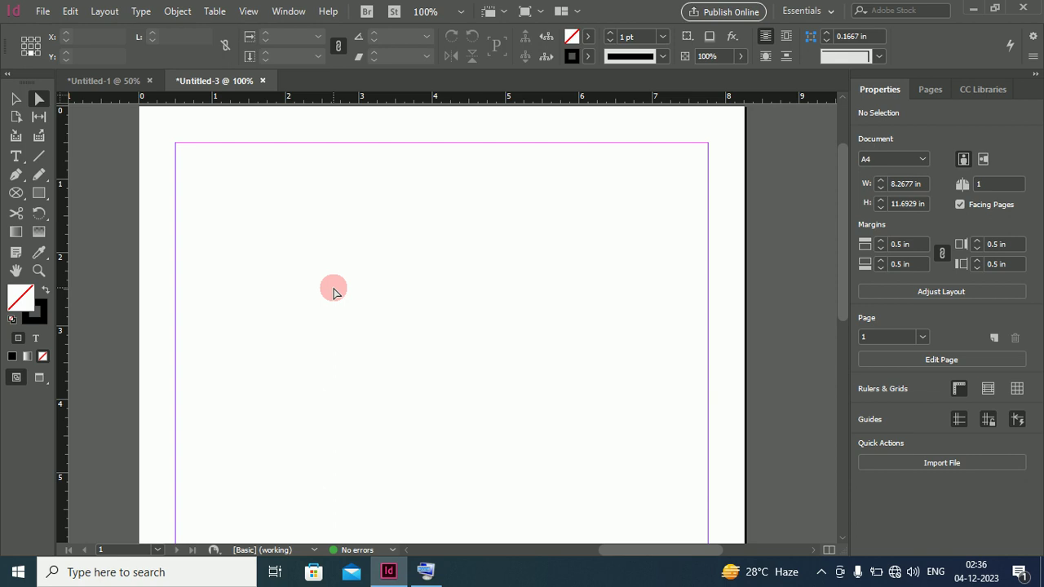
Zoom in on the page in steps and zoom back out to 50%.
key("ctrl+equal")
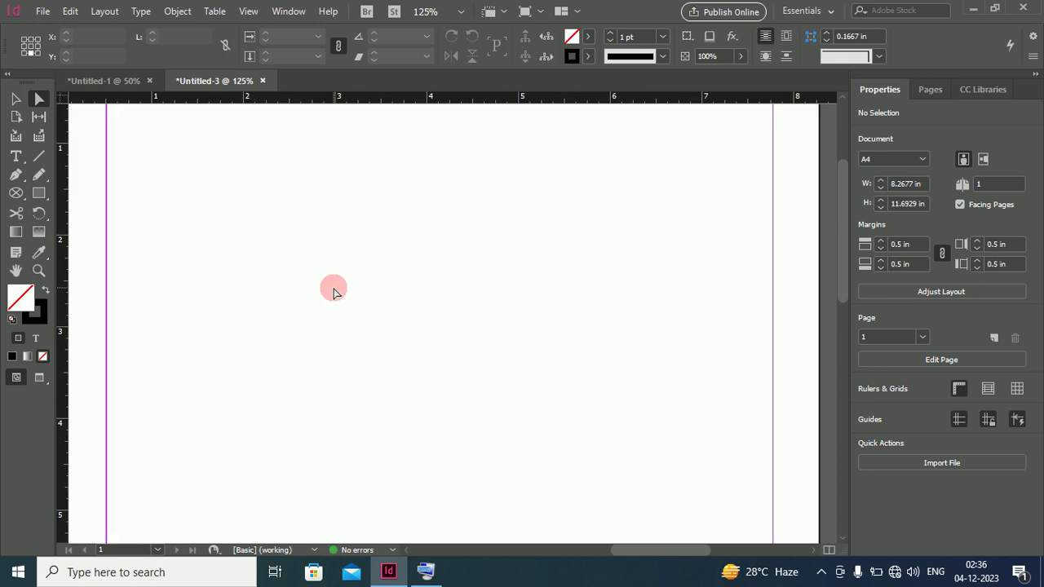
key("ctrl+equal")
key("ctrl+minus")
key("ctrl+minus")
key("ctrl+minus")
key("ctrl+minus")
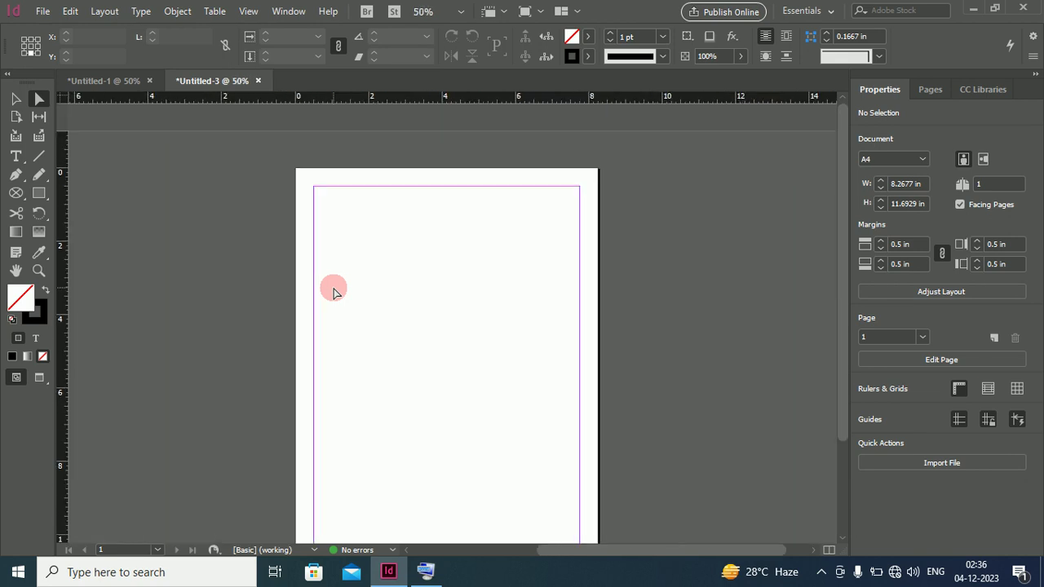
Show and minimize the On-Screen Keyboard, and zoom the page to 100% and back to 50%.
left_click(425, 572)
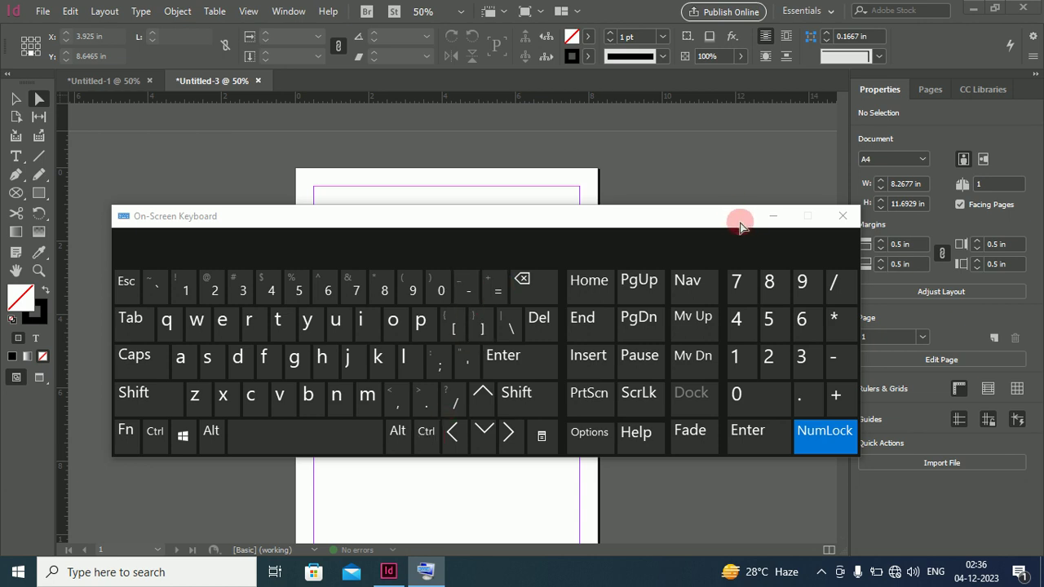
left_click(770, 216)
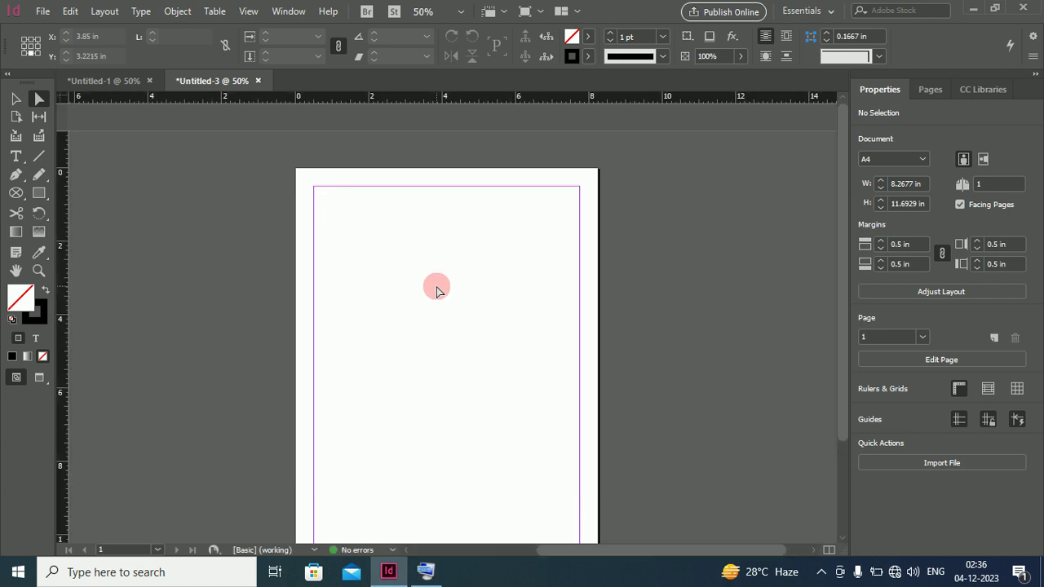
key("ctrl+equal")
key("ctrl+equal")
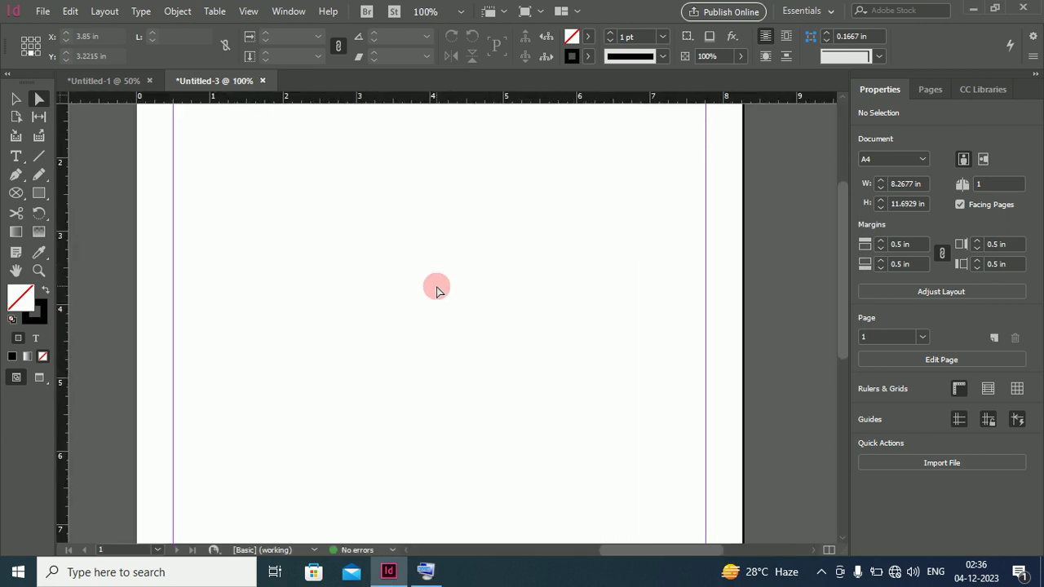
key("ctrl+minus")
key("ctrl+minus")
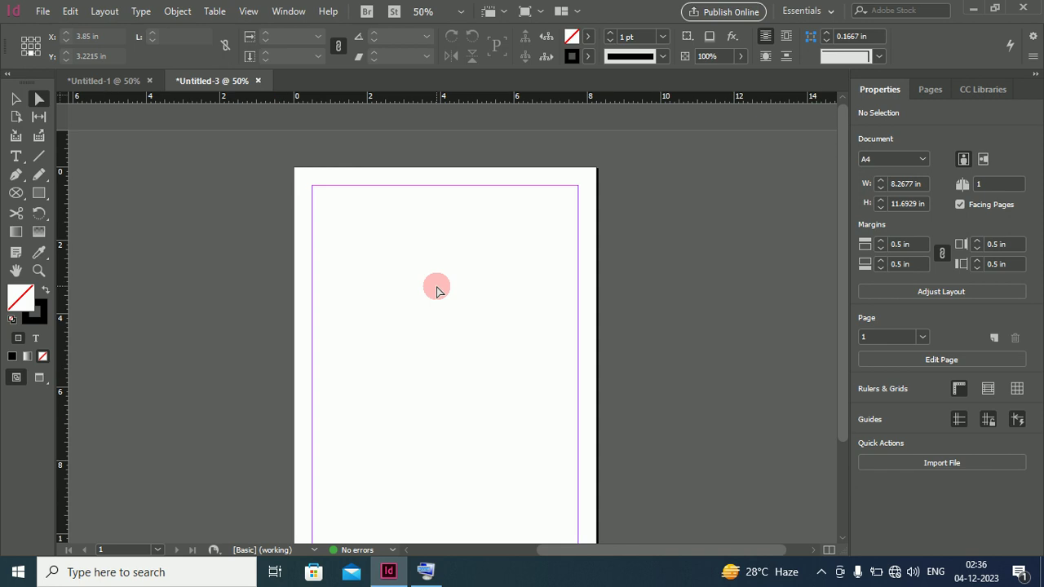
Pan the page to the right with the Hand tool.
left_click(17, 270)
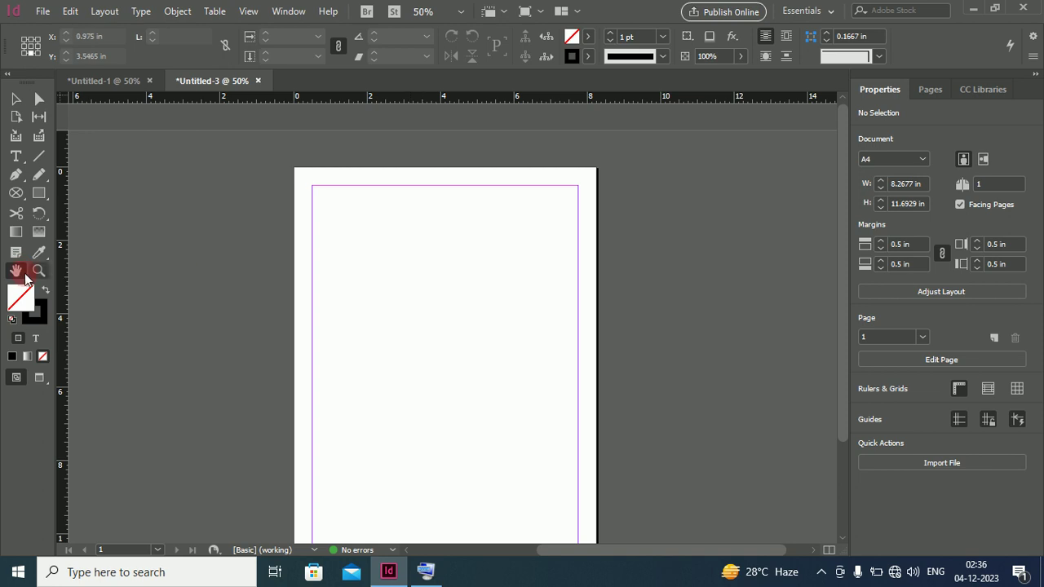
left_click_drag(357, 278, 662, 256)
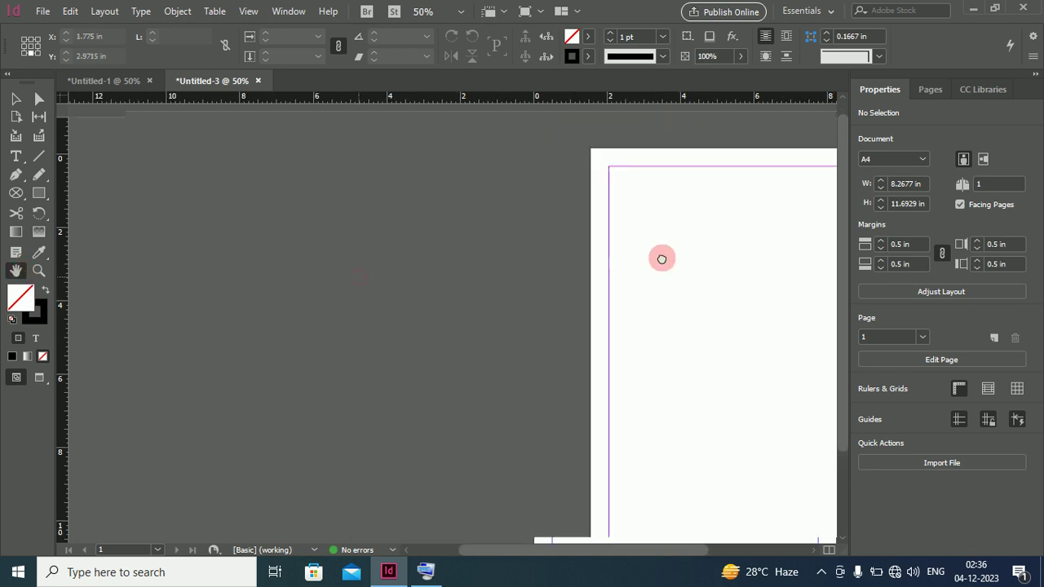
Pan the page to the right with the Hand tool, set the view to actual size and zoom in to 125%.
left_click_drag(403, 285, 745, 266)
right_click(344, 229)
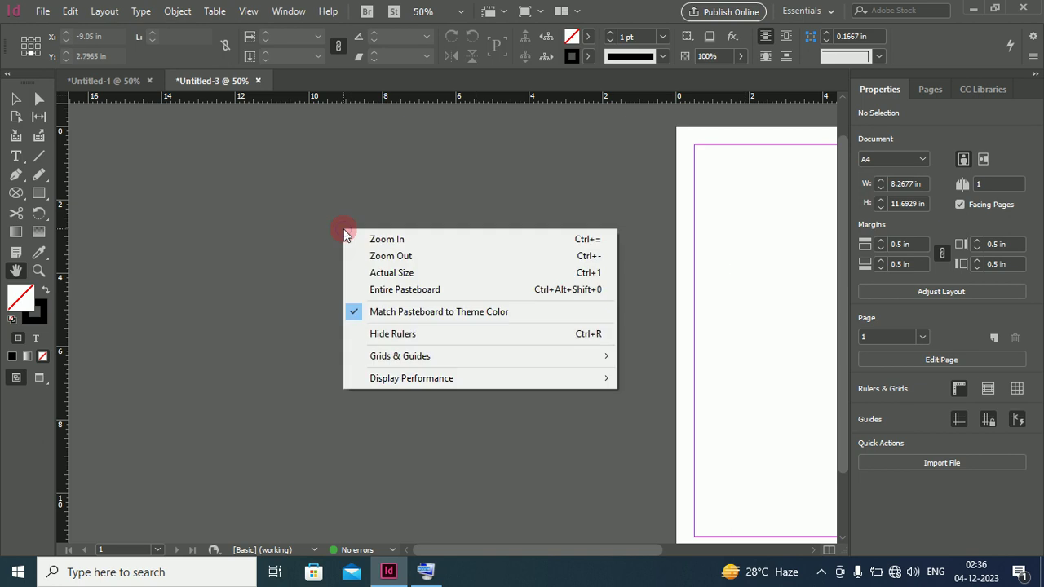
left_click(379, 274)
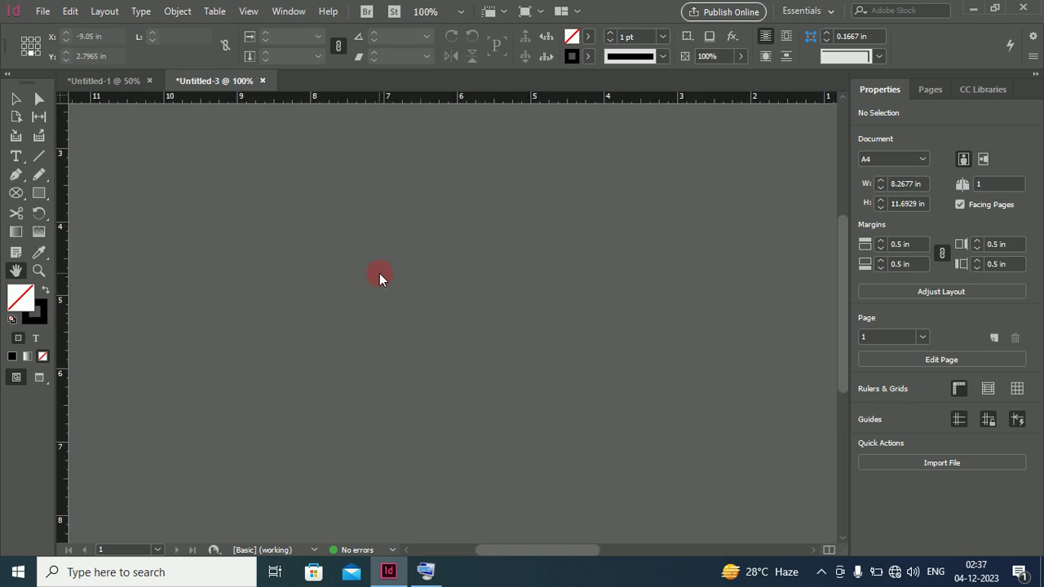
right_click(383, 225)
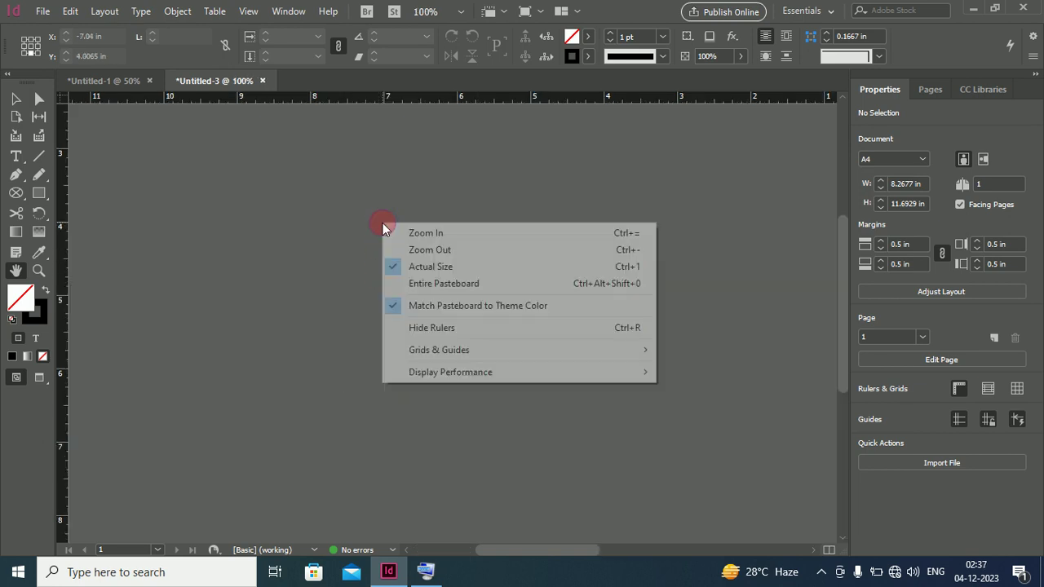
left_click(447, 271)
right_click(438, 239)
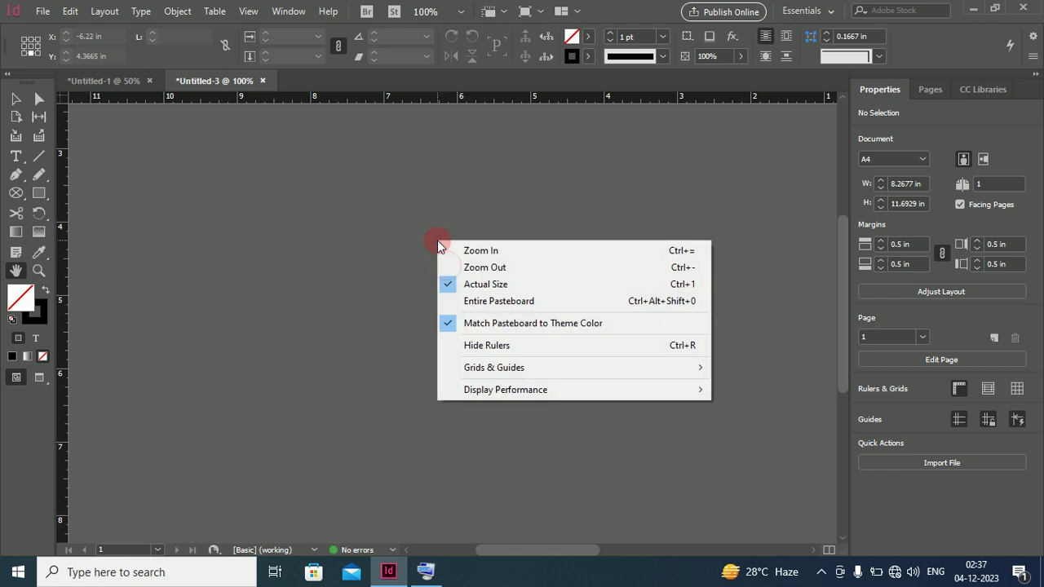
left_click(481, 251)
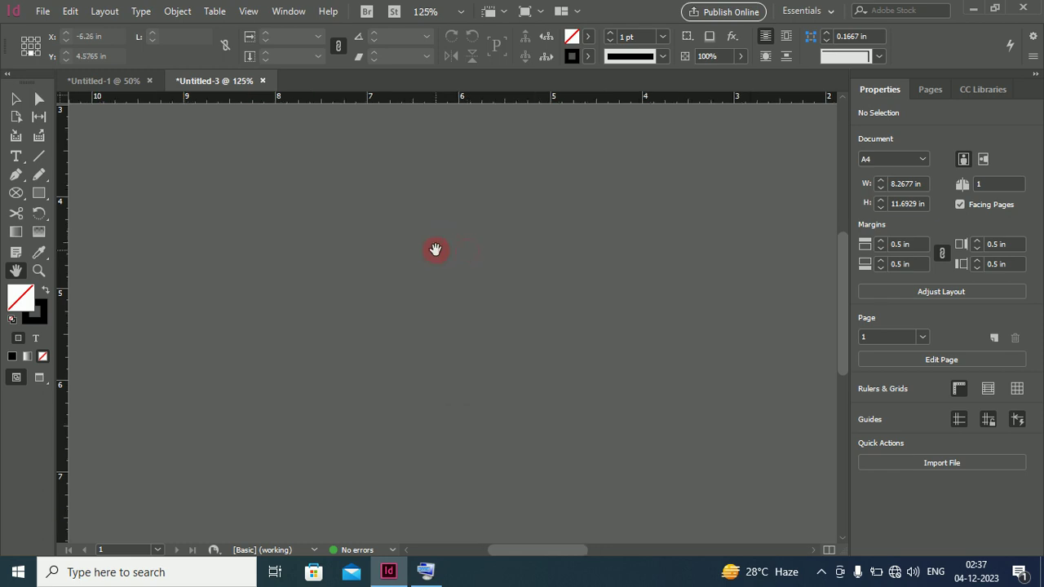
Zoom out to 25%, zoom back in to 50% and pan the page to the middle of the view.
key("ctrl+minus")
key("ctrl+minus")
key("ctrl+minus")
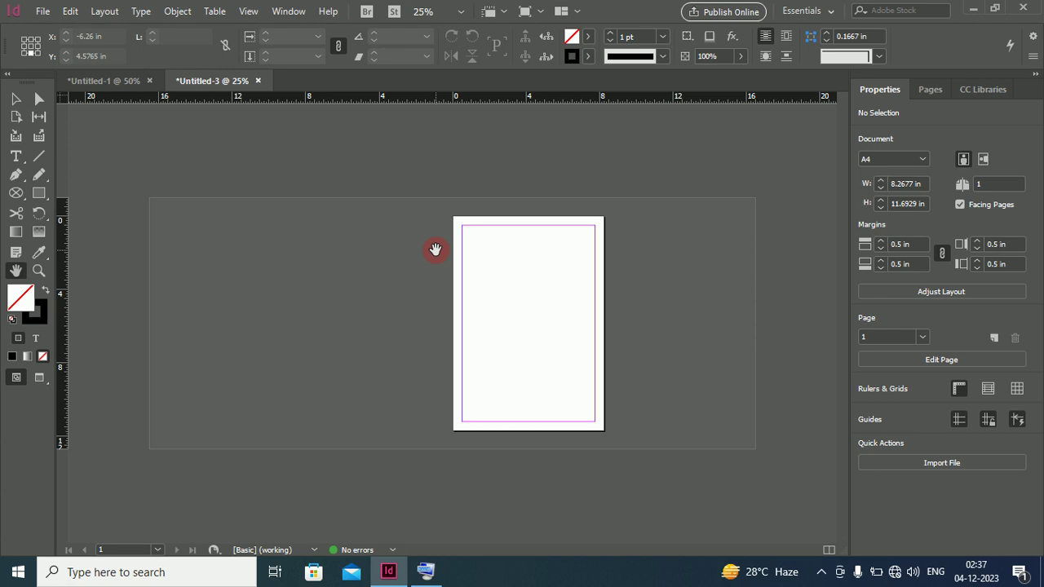
left_click_drag(545, 297, 469, 284)
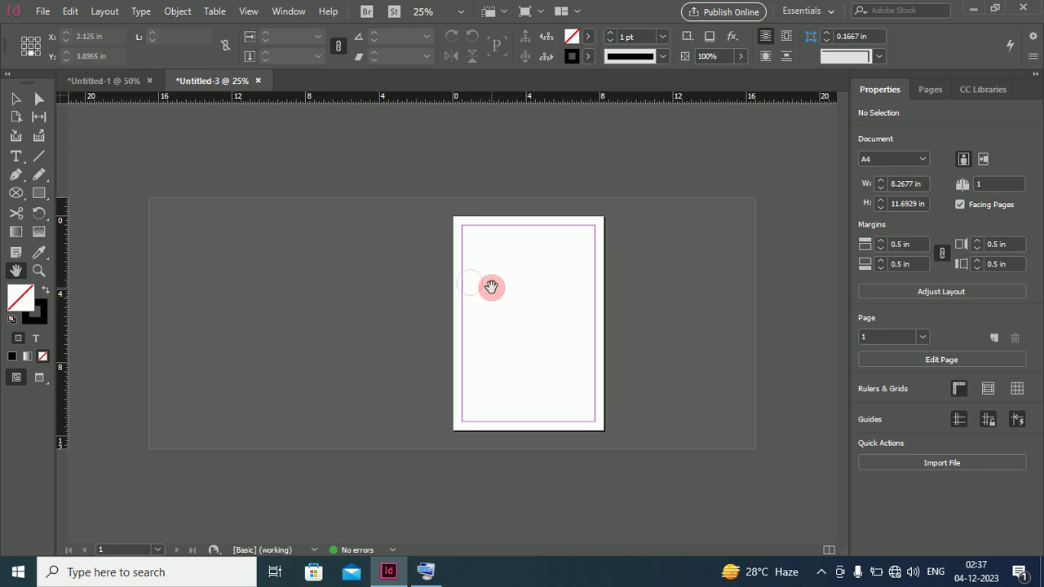
key("ctrl+equal")
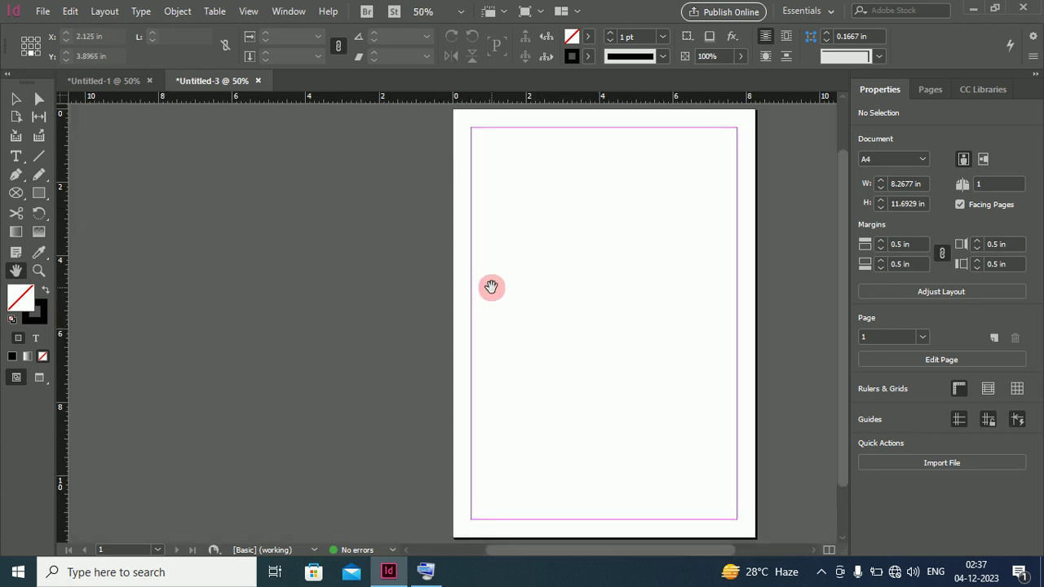
left_click_drag(583, 282, 428, 252)
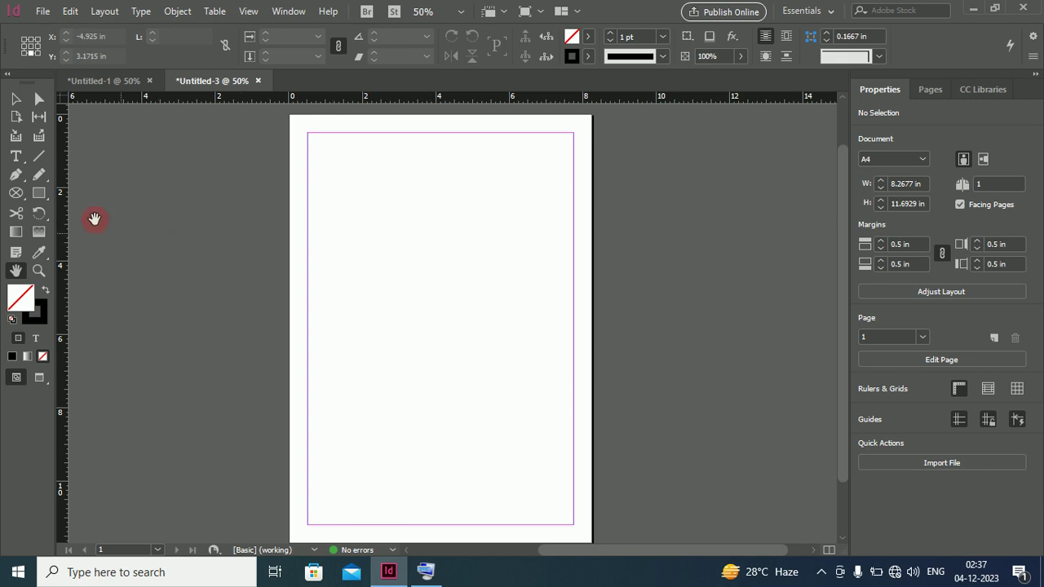
Draw a rectangle about 3.6 by 3.9 in on the page and undo it.
left_click(39, 194)
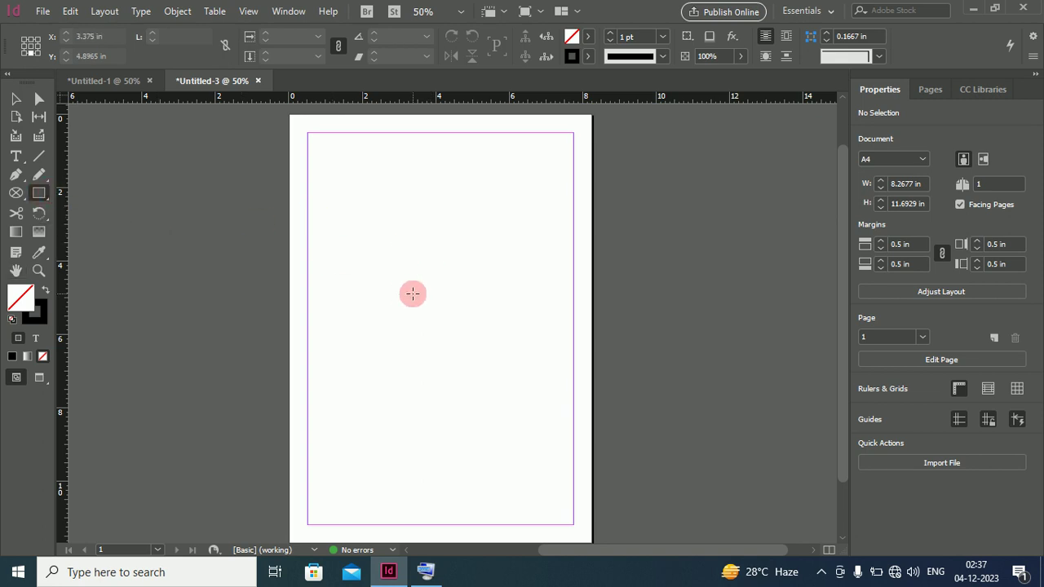
mouse_move(404, 263)
left_mouse_down()
mouse_move(489, 354)
mouse_move(549, 387)
left_mouse_up()
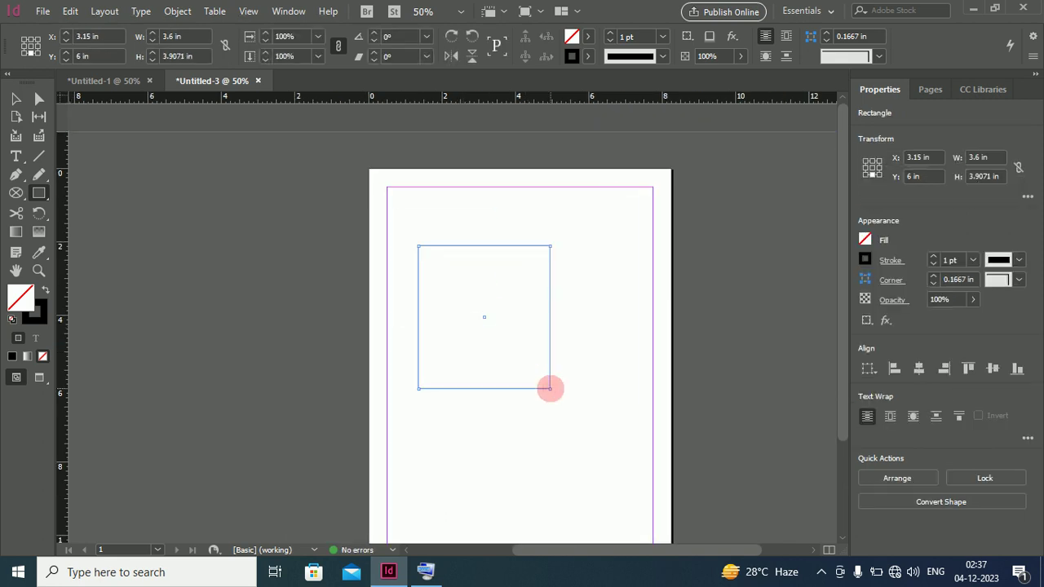
key("ctrl+z")
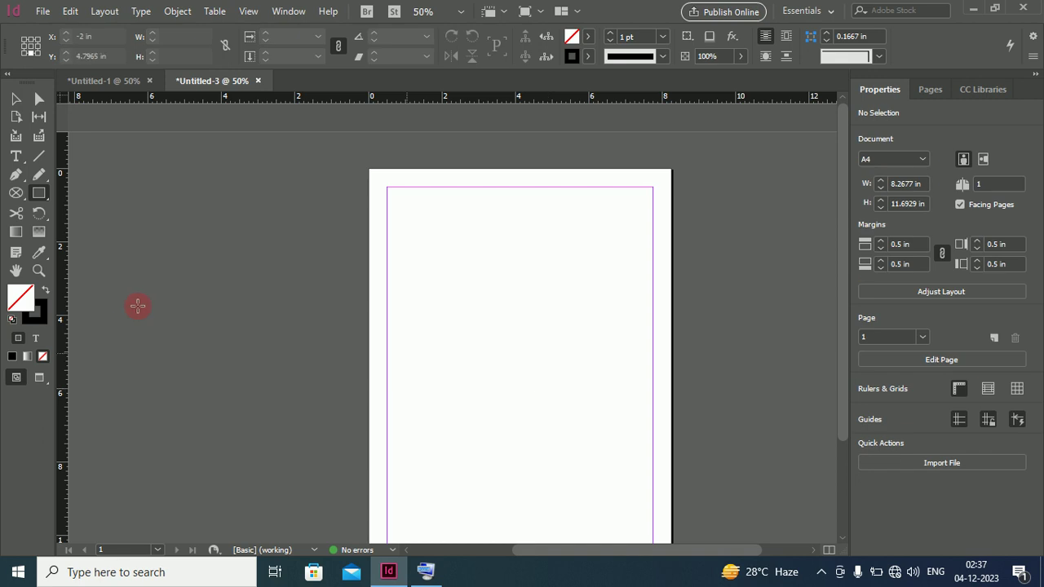
Zoom to 100% and pan to the top margin of the page with the Hand tool.
left_click(17, 271)
left_click_drag(490, 299, 390, 234)
right_click(398, 236)
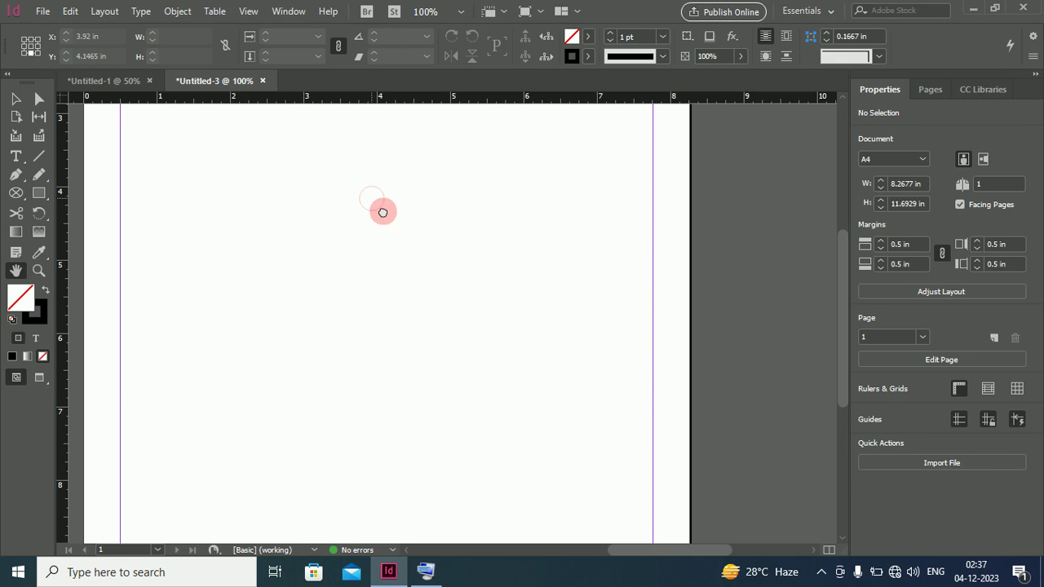
left_click_drag(382, 212, 413, 305)
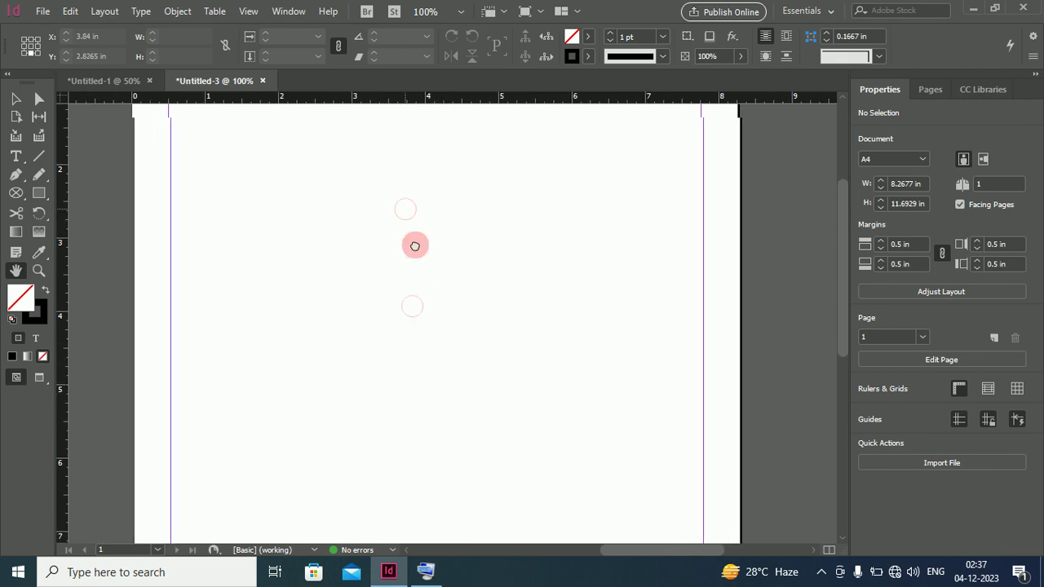
left_click_drag(414, 244, 415, 296)
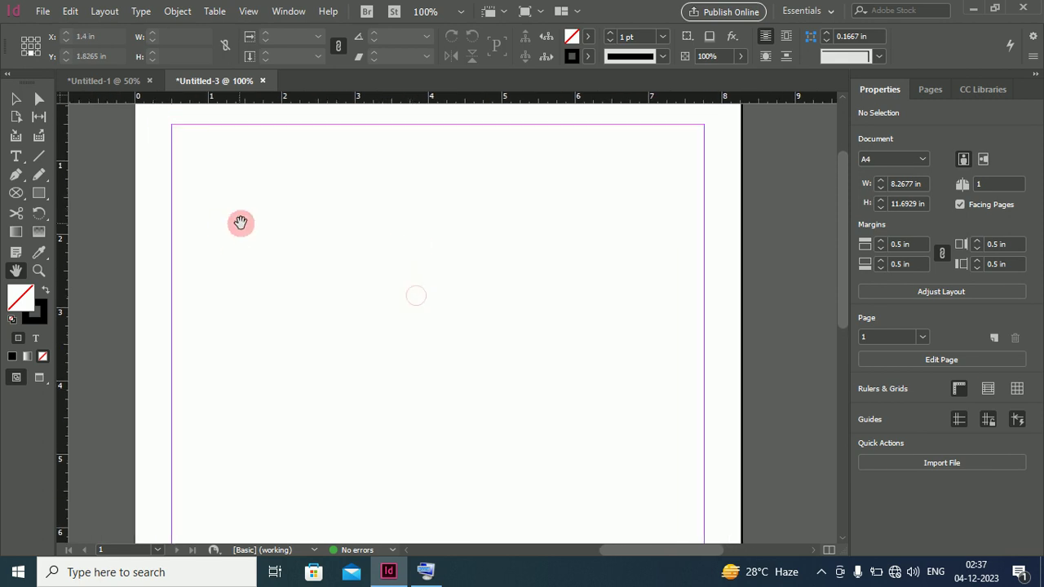
Draw a rectangle about 2.25 by 1.68 in near the top of the page and deselect it.
left_click(40, 199)
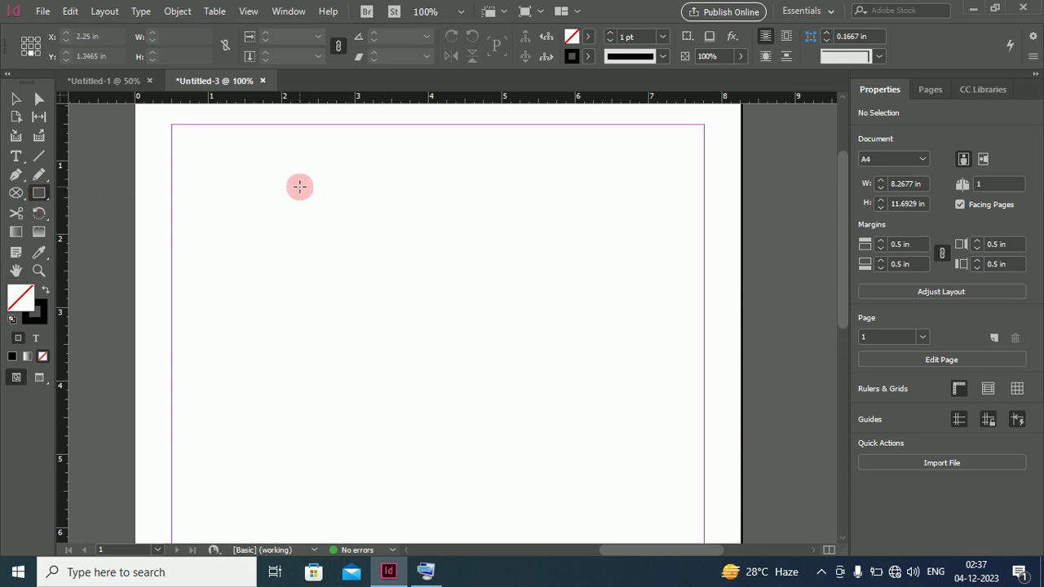
left_click_drag(300, 187, 528, 427)
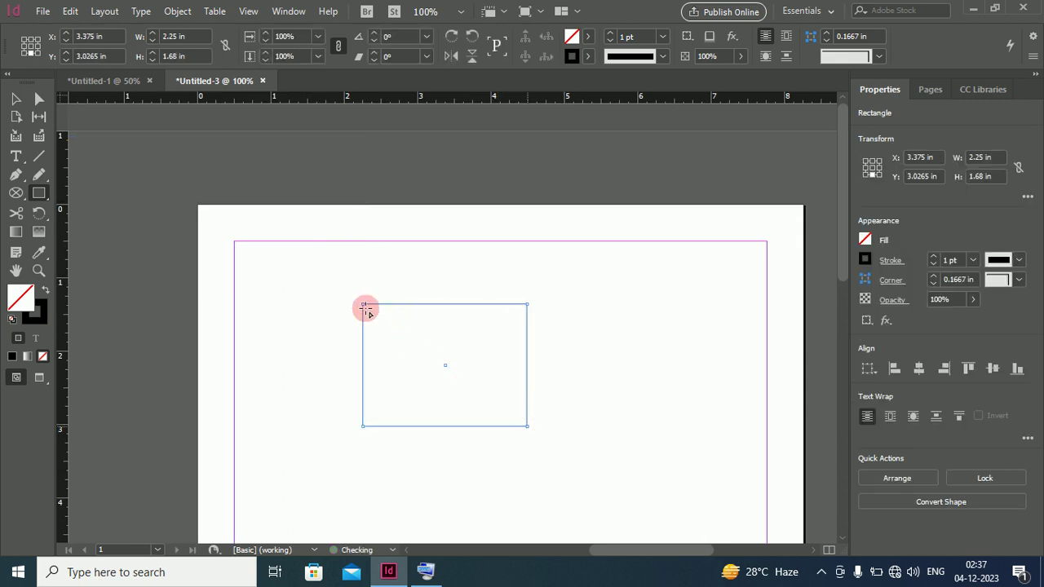
left_click(16, 270)
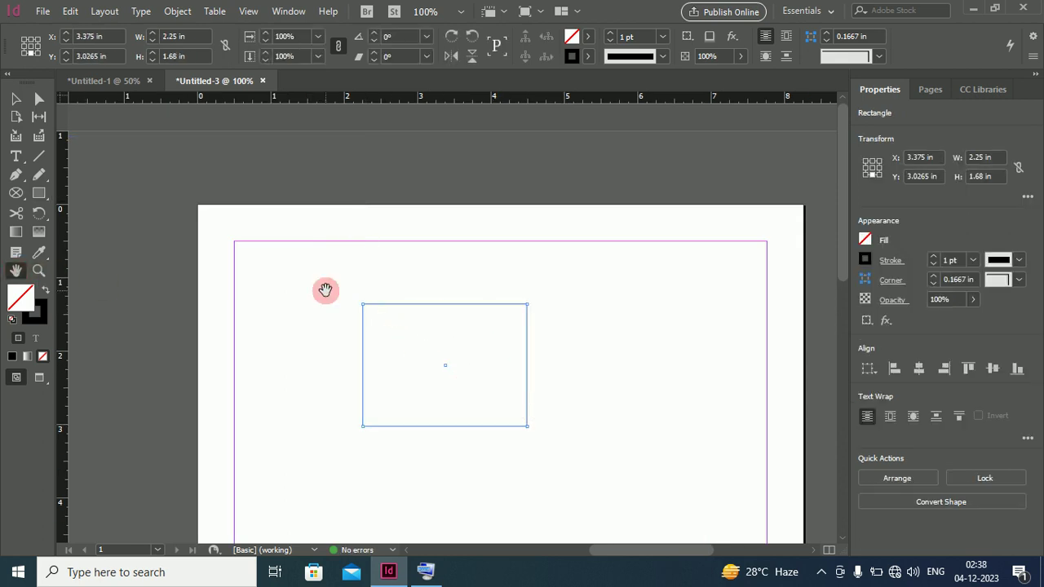
left_click_drag(325, 290, 257, 211)
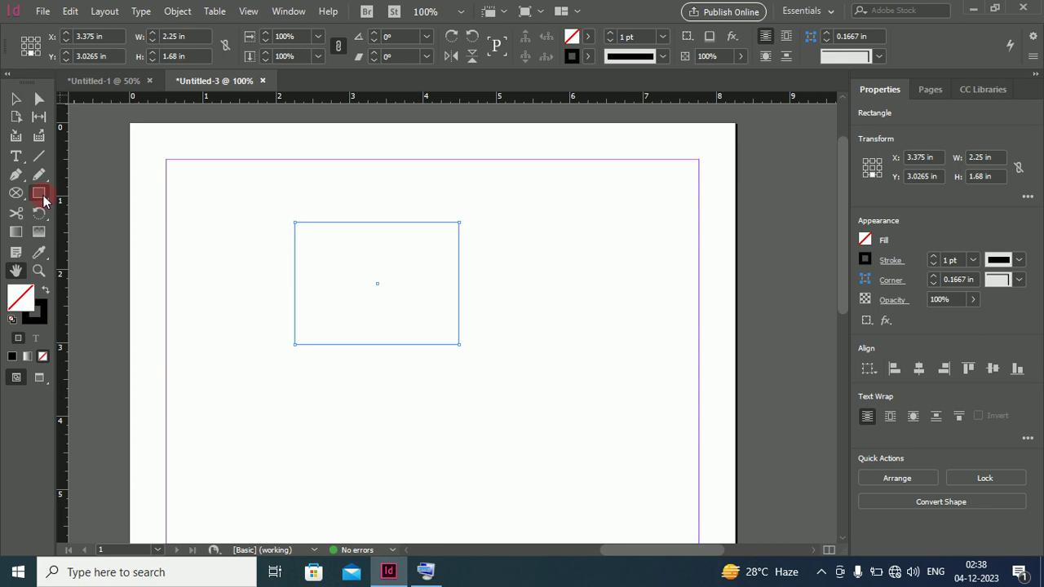
left_click(16, 99)
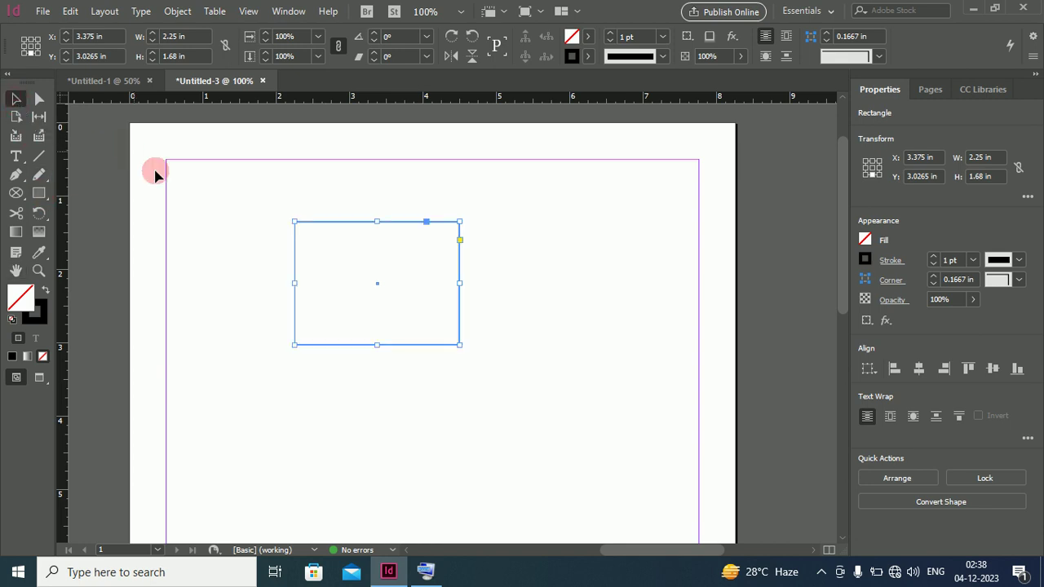
left_click(214, 196)
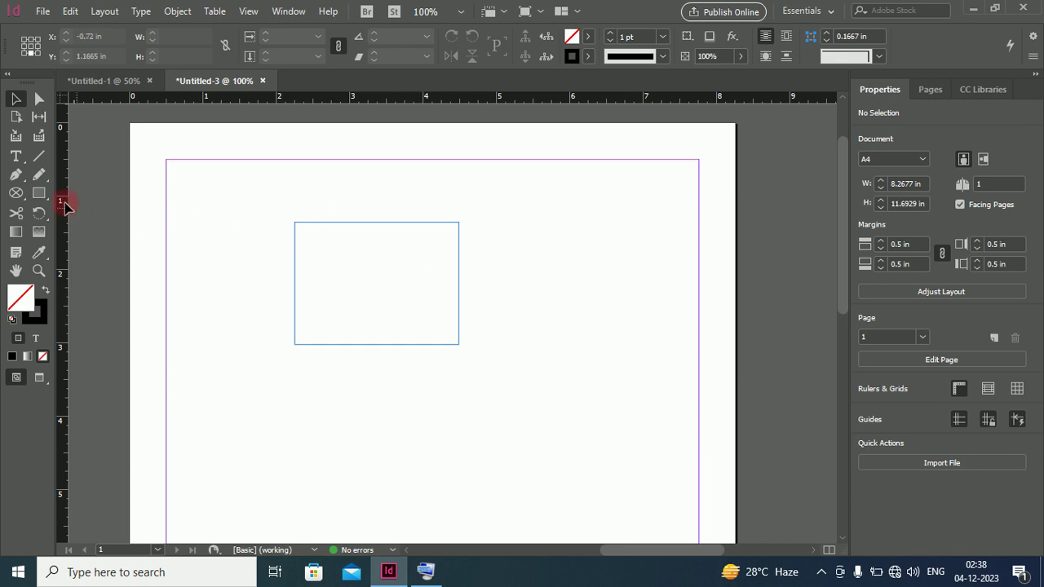
Create a rectangle with exact dimensions of 4 in width and 4 in height, placed around the smaller rectangle.
left_click(38, 194)
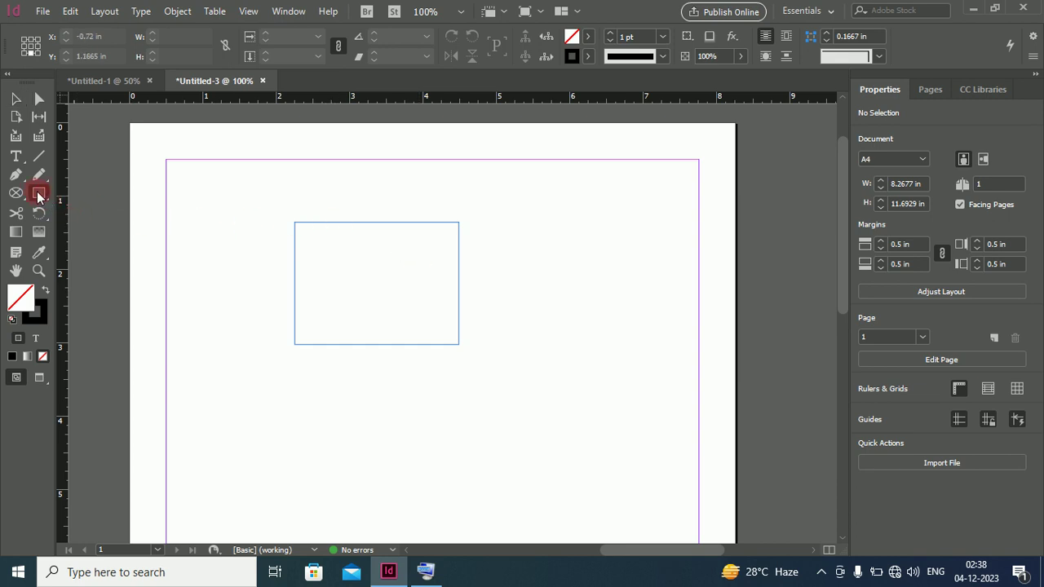
left_click(207, 204)
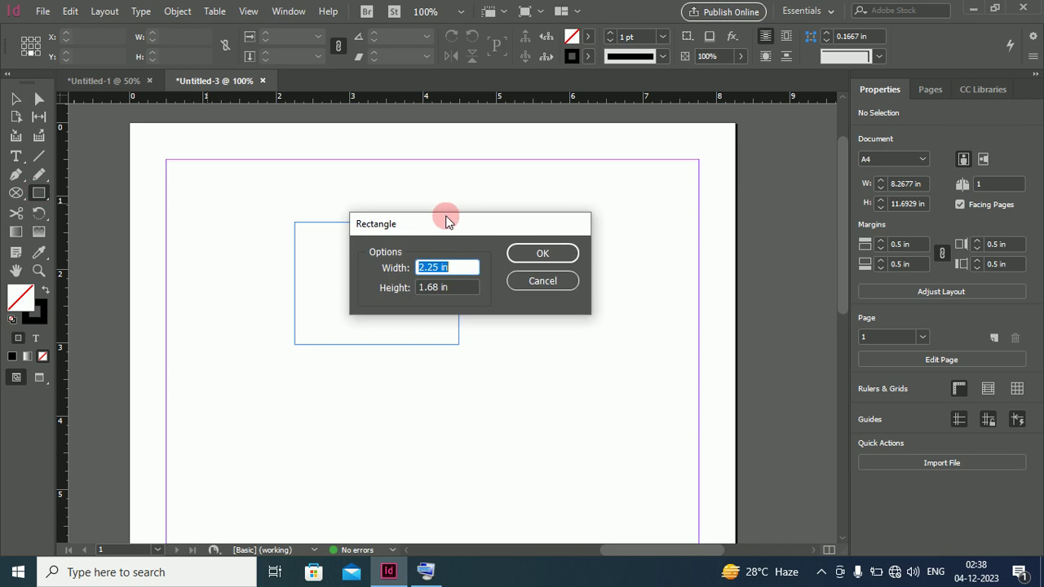
left_click_drag(443, 231, 469, 175)
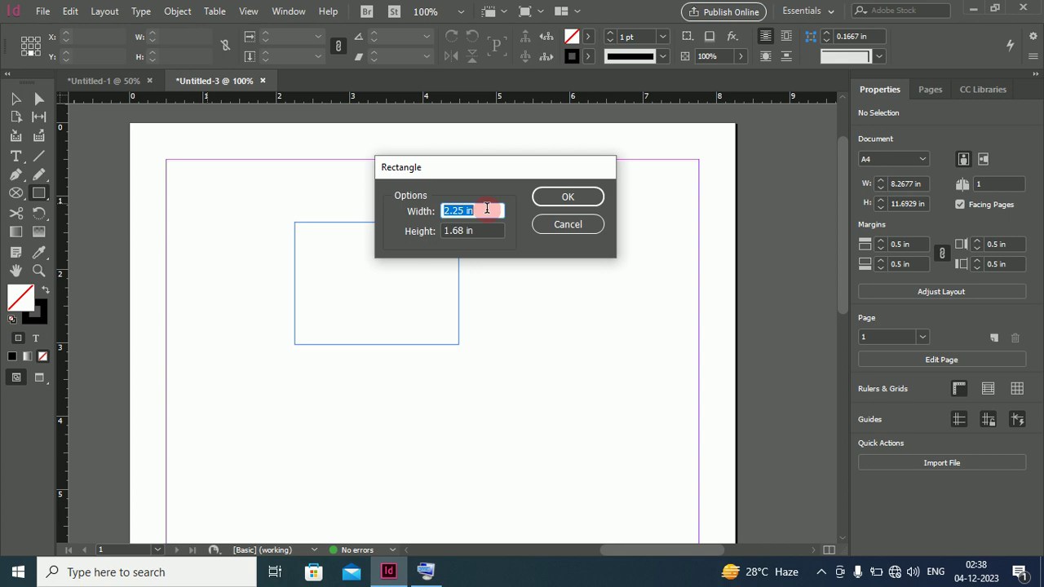
left_click_drag(487, 209, 391, 228)
type("4")
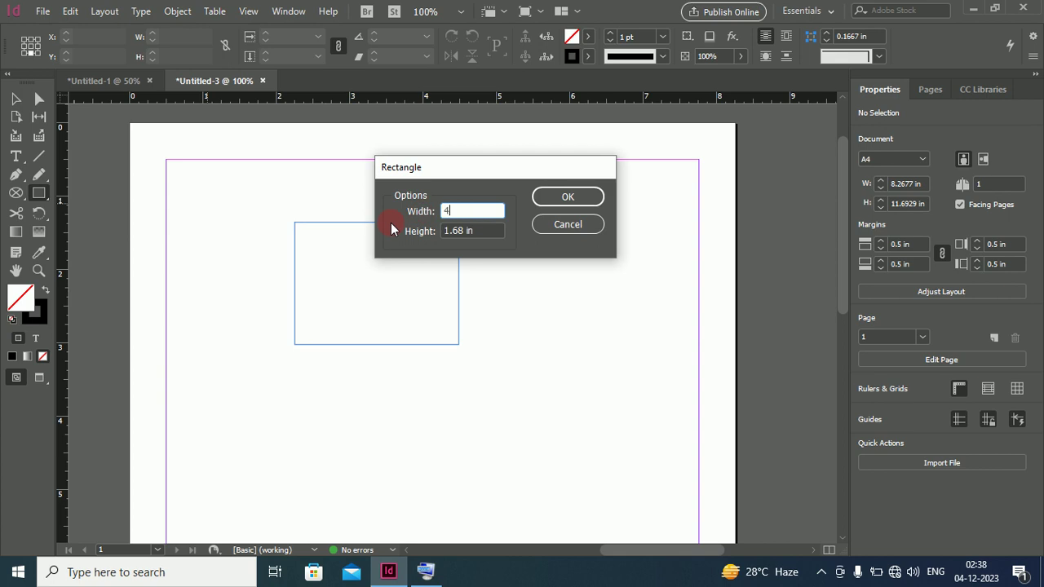
left_click(476, 230)
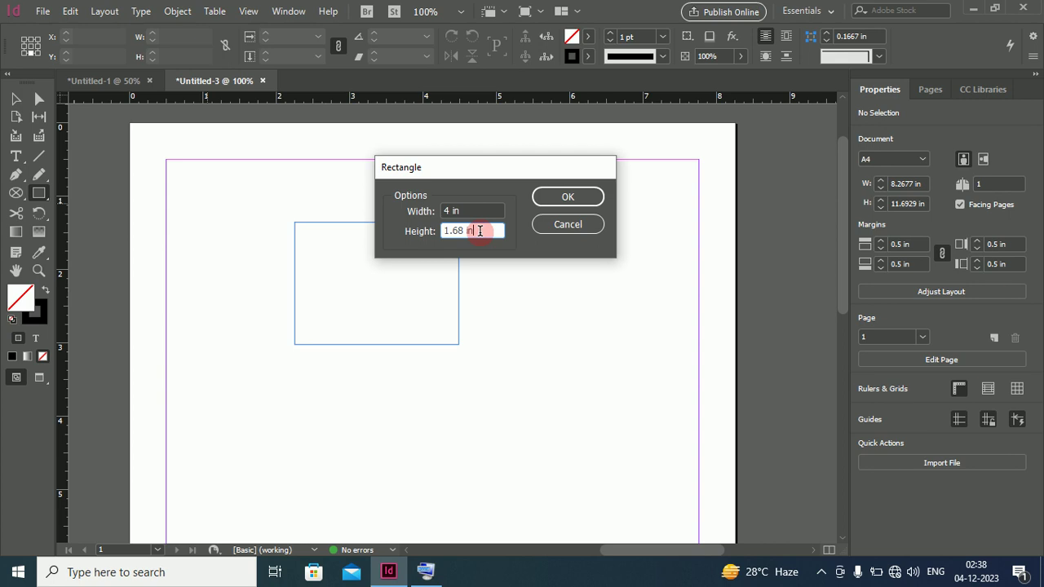
left_click_drag(480, 231, 430, 237)
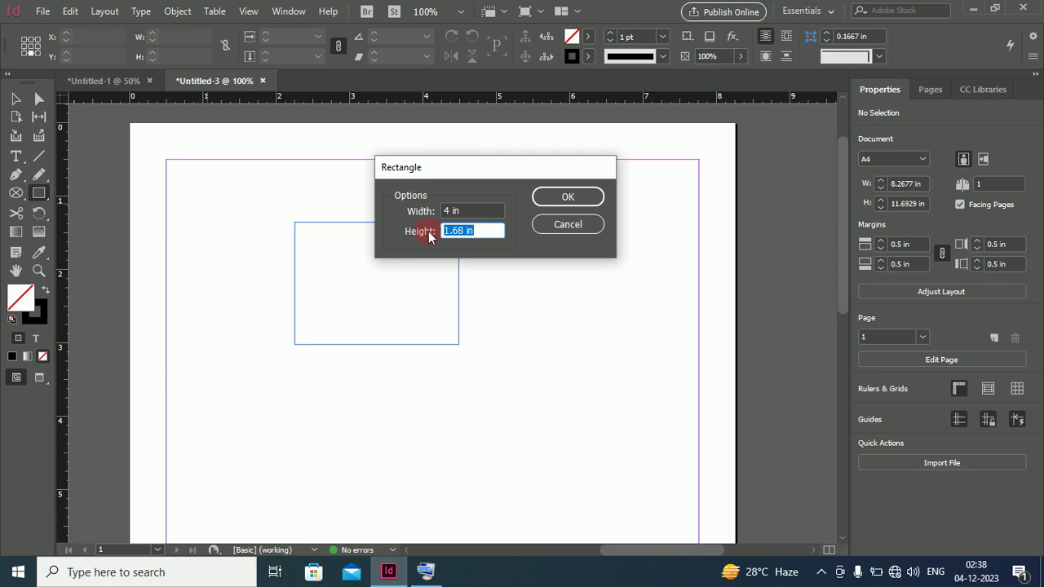
type("4")
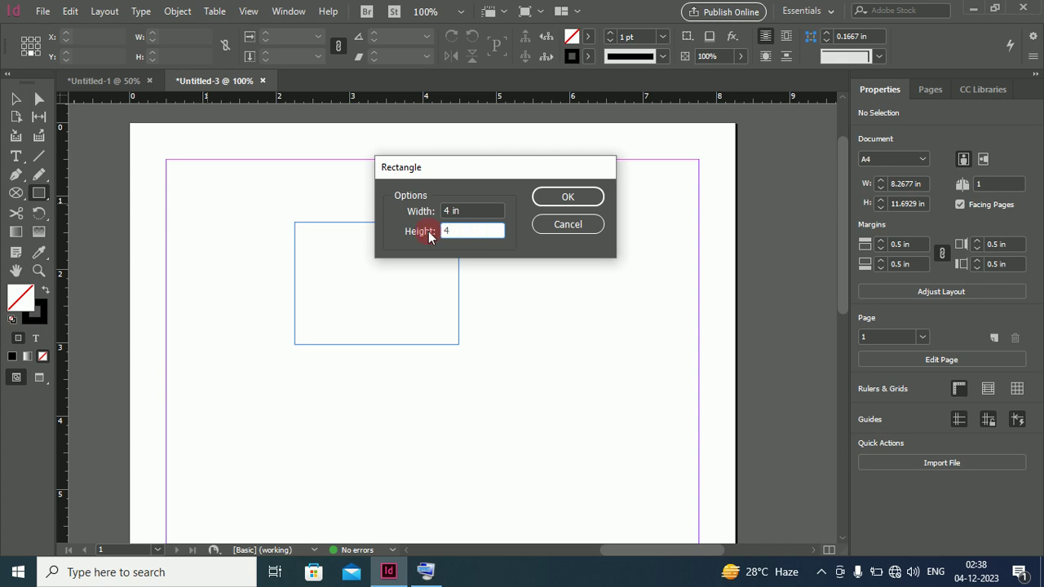
left_click(580, 198)
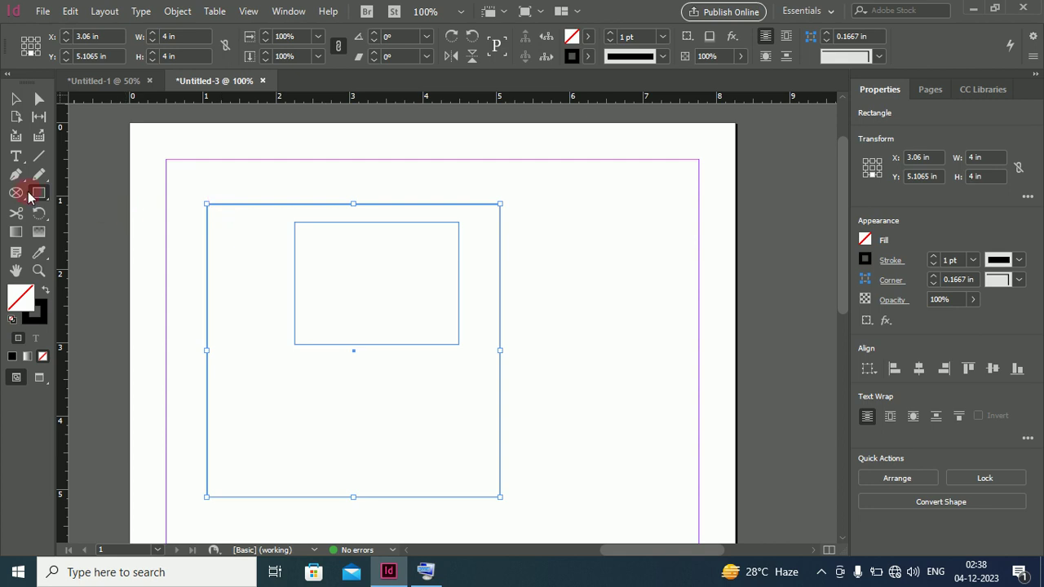
Draw a rectangle about 1.52 by 1.84 in to the right of the 4 in square, and open and cancel the Rectangle size options.
mouse_move(535, 204)
left_mouse_down()
mouse_move(580, 277)
mouse_move(648, 337)
left_mouse_up()
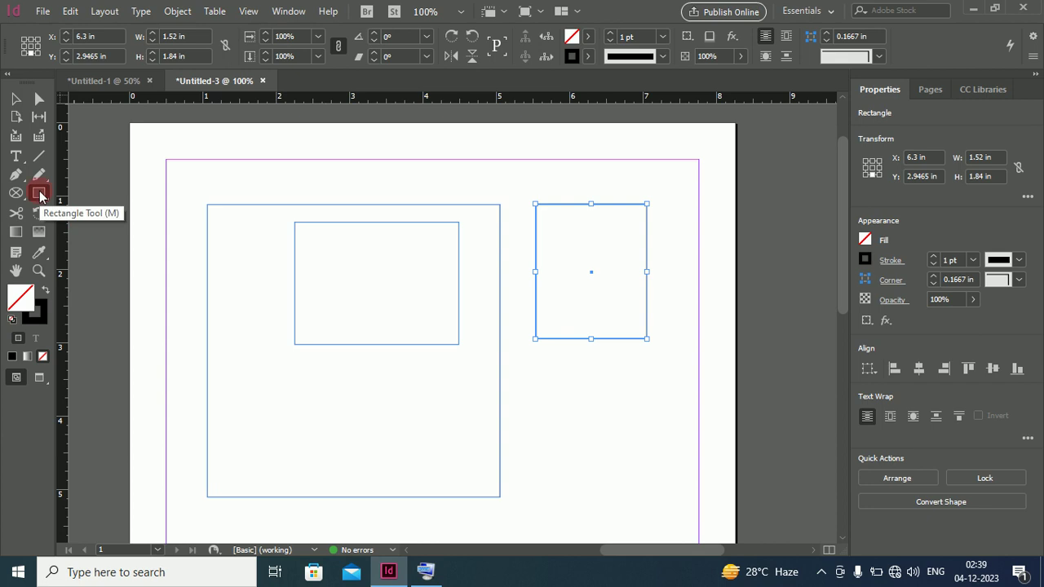
left_click(150, 190)
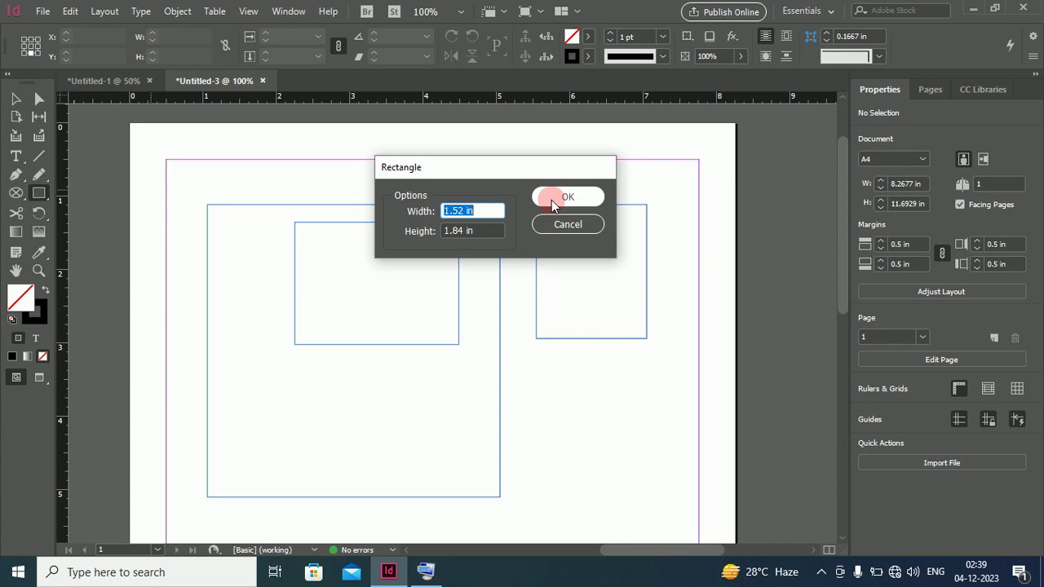
left_click(557, 226)
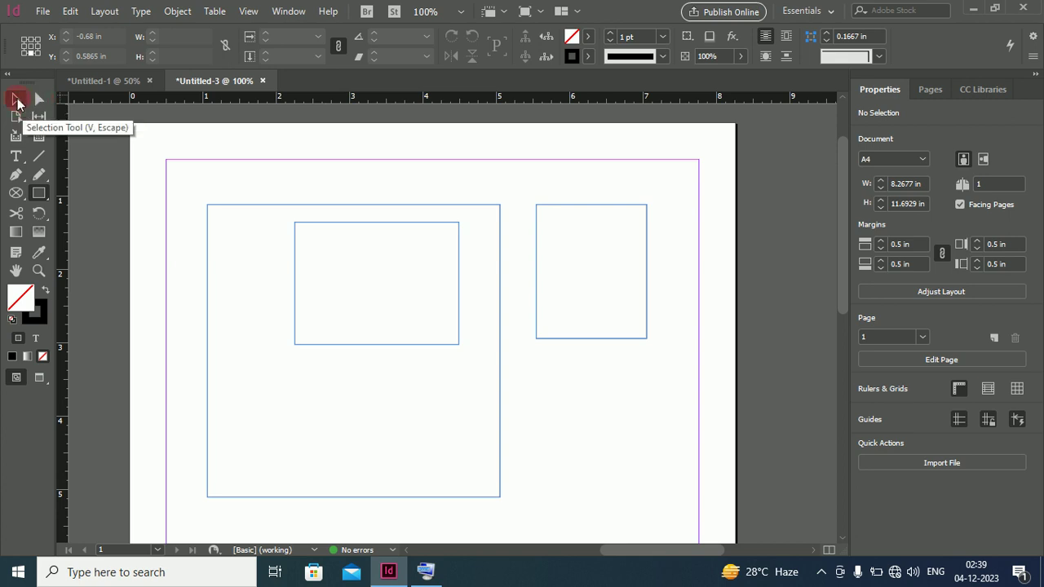
Select the rectangle beside the 4 in square, and extend the selection to all three rectangles with the Selection tool.
left_click(17, 100)
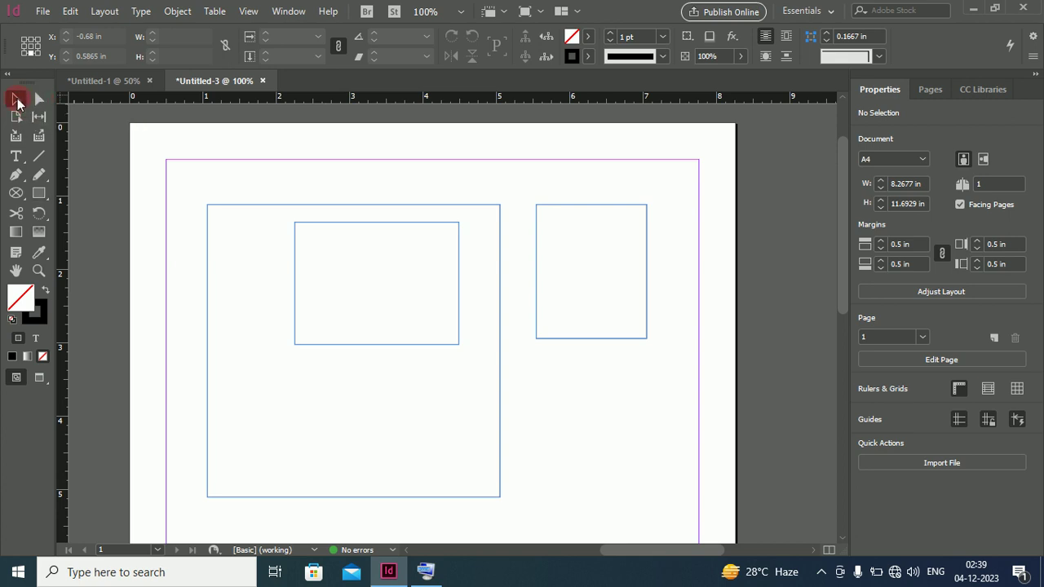
left_click(555, 211)
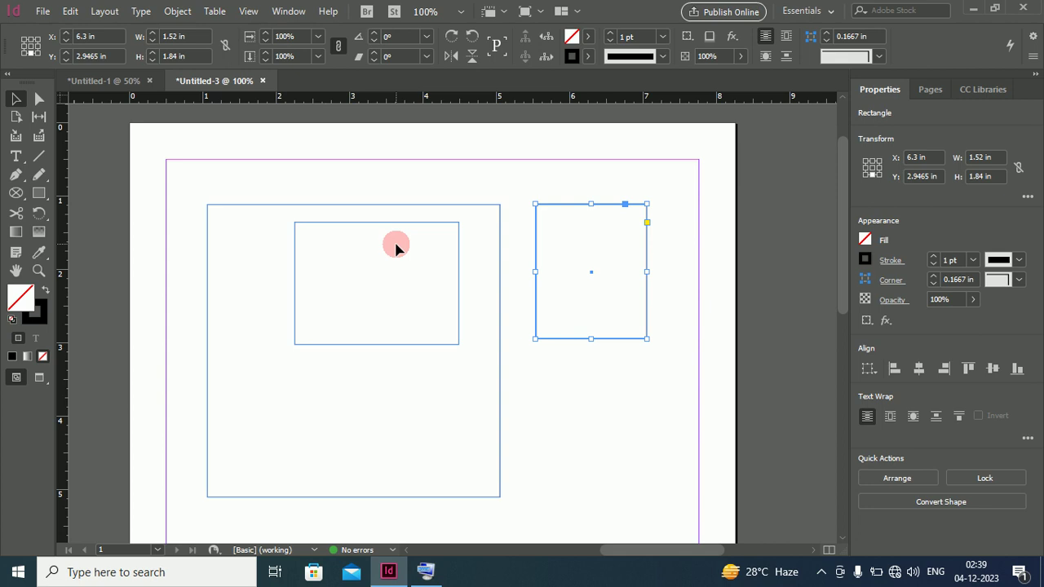
left_click_drag(185, 171, 692, 515)
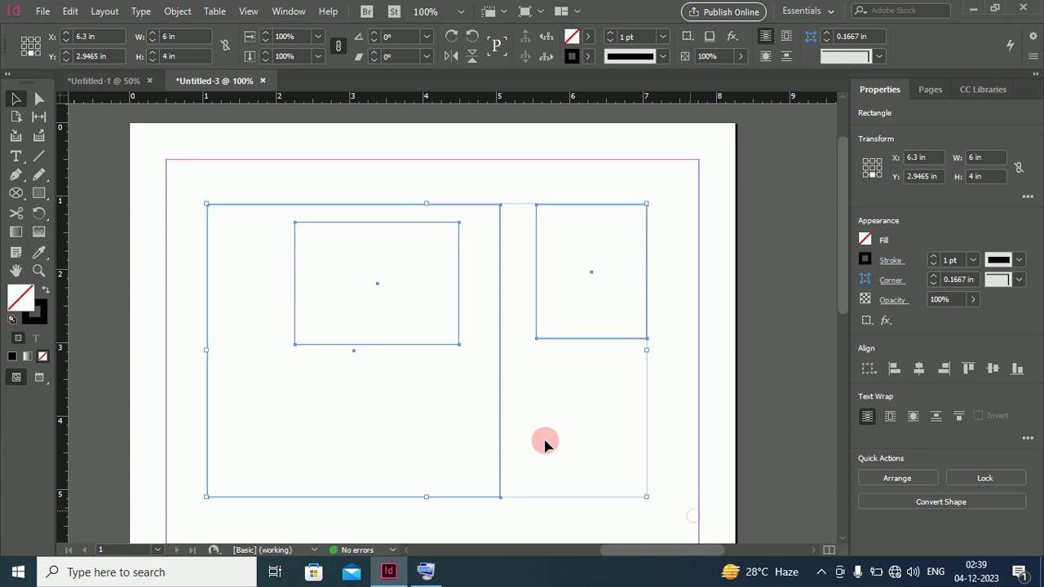
Clear the three selected rectangles from the page.
left_click(71, 13)
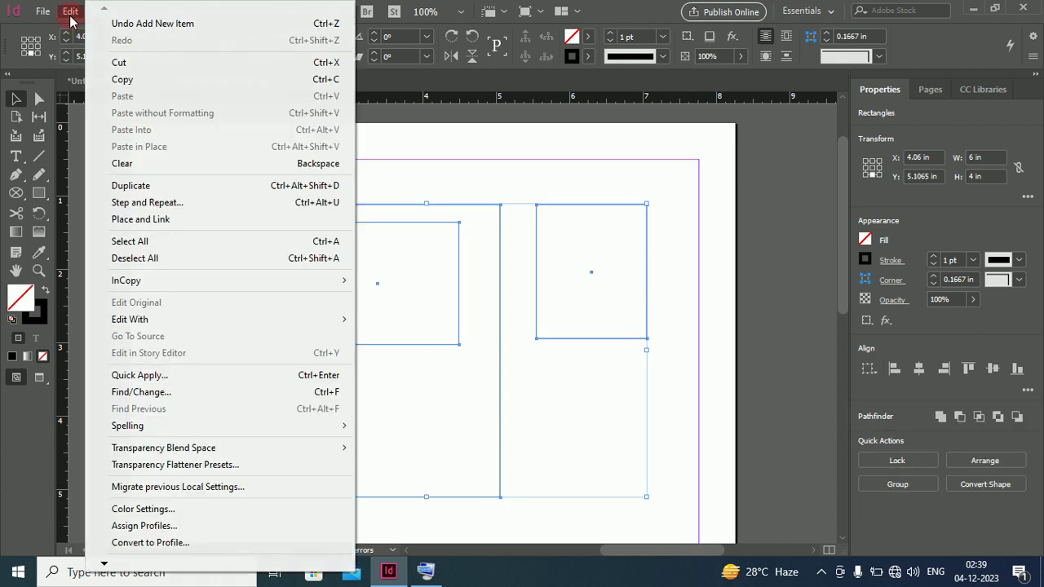
left_click(122, 167)
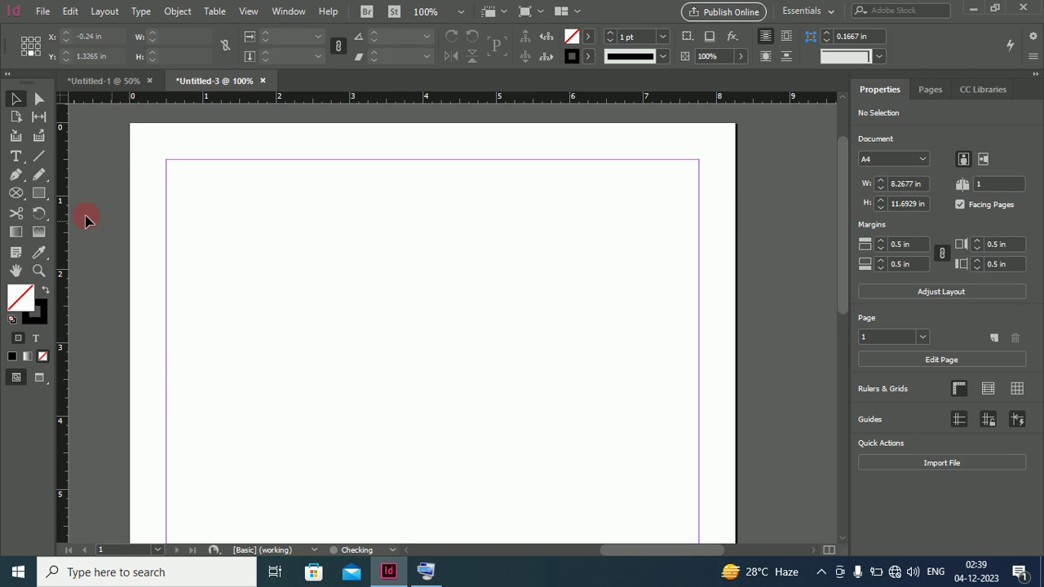
Draw a rectangle about 2.2 by 2.02 in outward from its centre, and another about 1.6 by 1.26 in to its right.
left_click(37, 196)
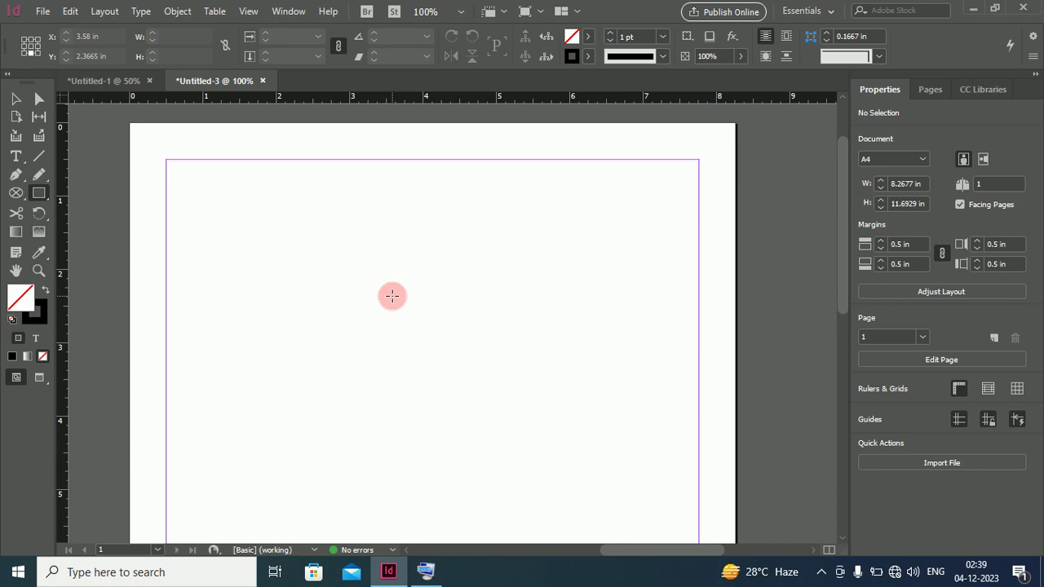
left_click_drag(392, 296, 473, 369)
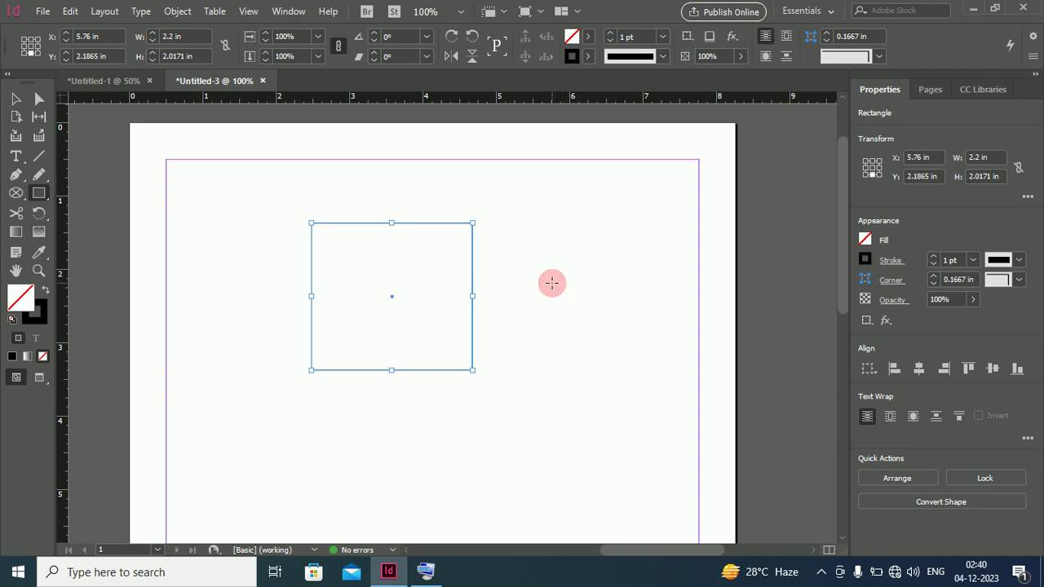
mouse_move(551, 283)
left_mouse_down()
mouse_move(614, 351)
mouse_move(663, 373)
mouse_move(566, 303)
mouse_move(634, 354)
mouse_move(681, 408)
mouse_move(685, 433)
mouse_move(732, 457)
left_mouse_up()
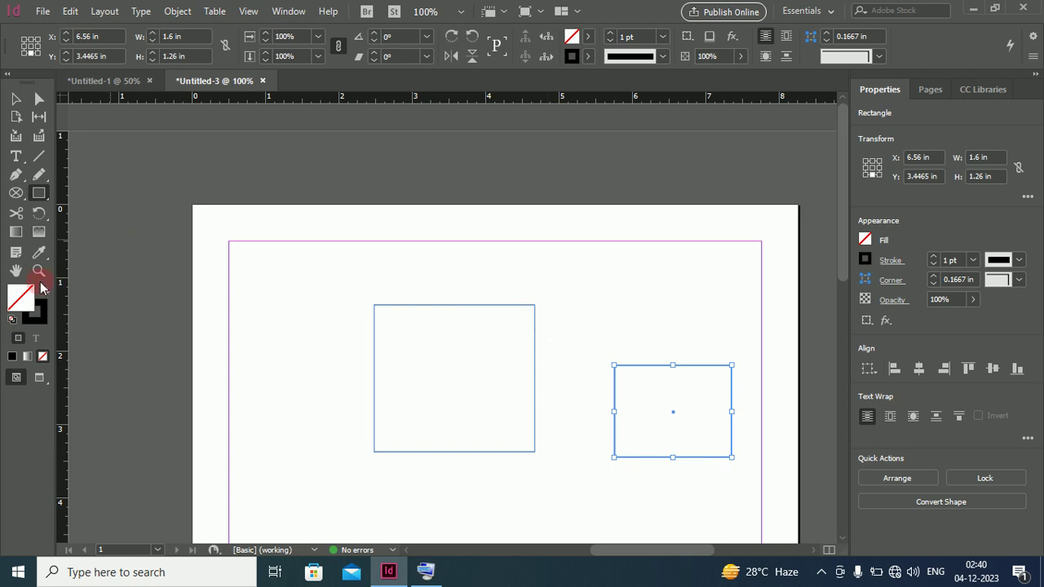
Pan the page back into view with the Hand tool.
left_click(15, 273)
left_click_drag(385, 294, 316, 219)
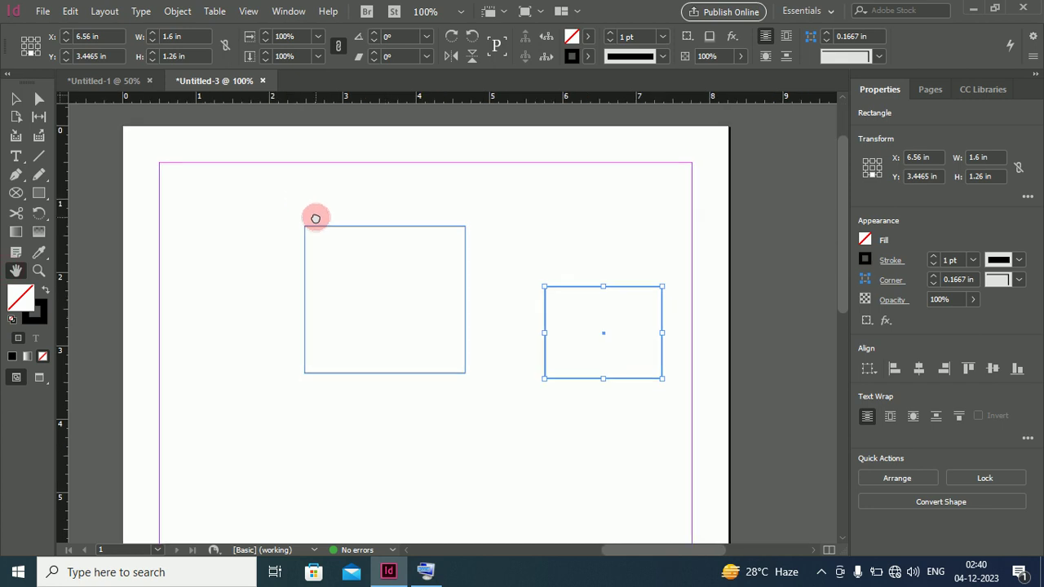